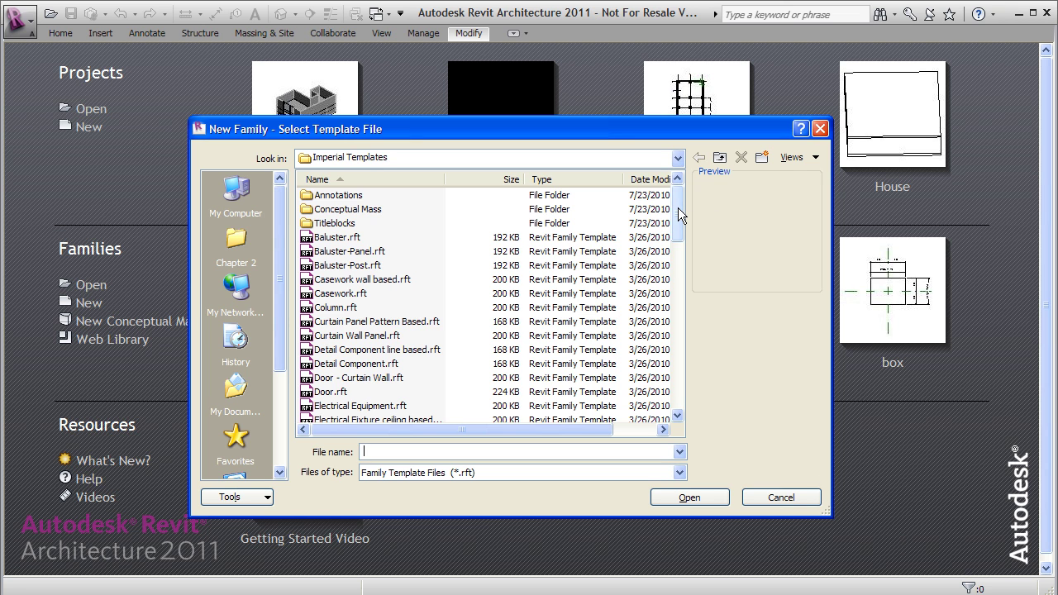
Select Furniture.rft from the Imperial Templates list for the new family
left_click_drag(677, 207, 679, 236)
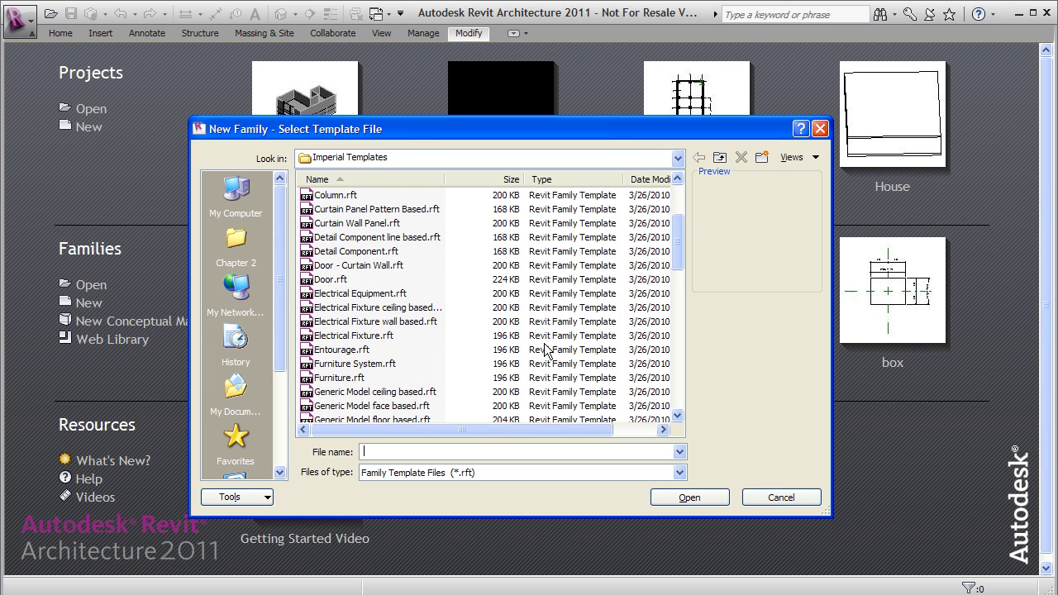
left_click(328, 378)
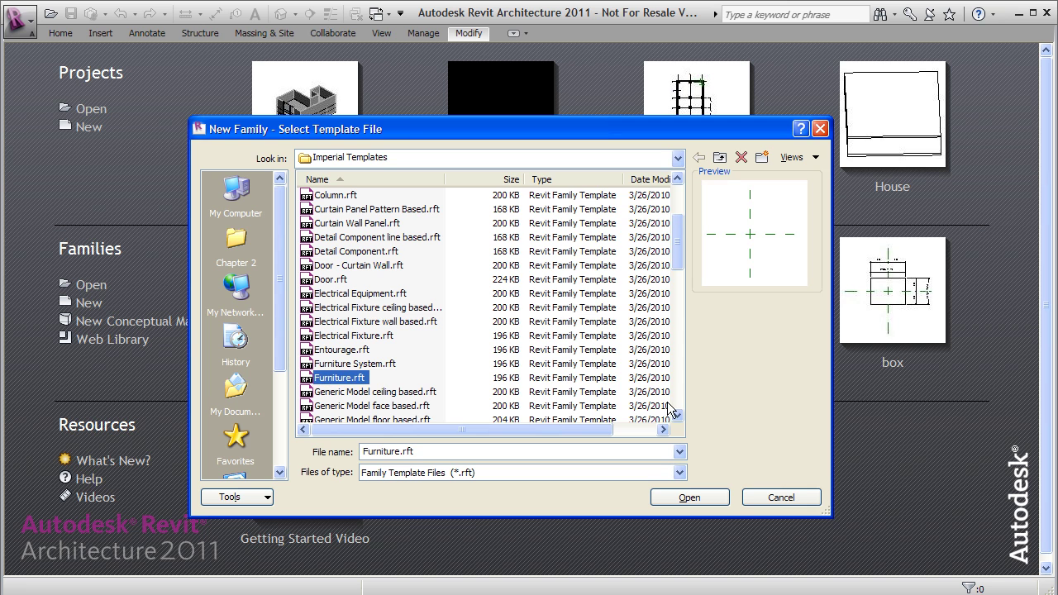
Create the Furniture family from the template and open its Ref. Level floor plan
left_click(689, 497)
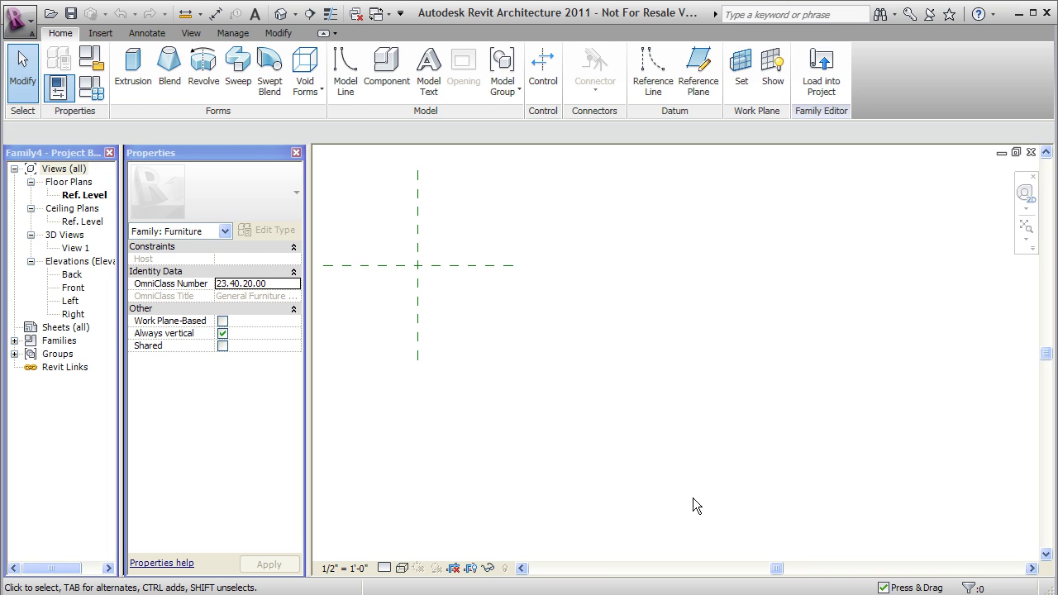
scroll(623, 333, "down", 3)
scroll(616, 350, "up", 4)
Sketch a rectangular solid extrusion around the reference planes' intersection and finish it
left_click(142, 81)
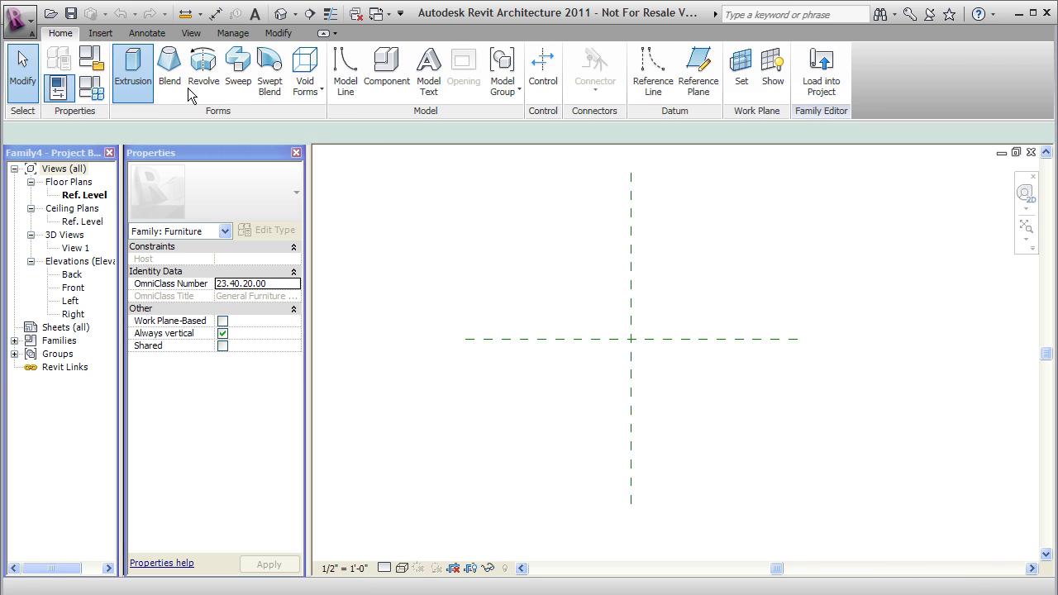
left_click(600, 56)
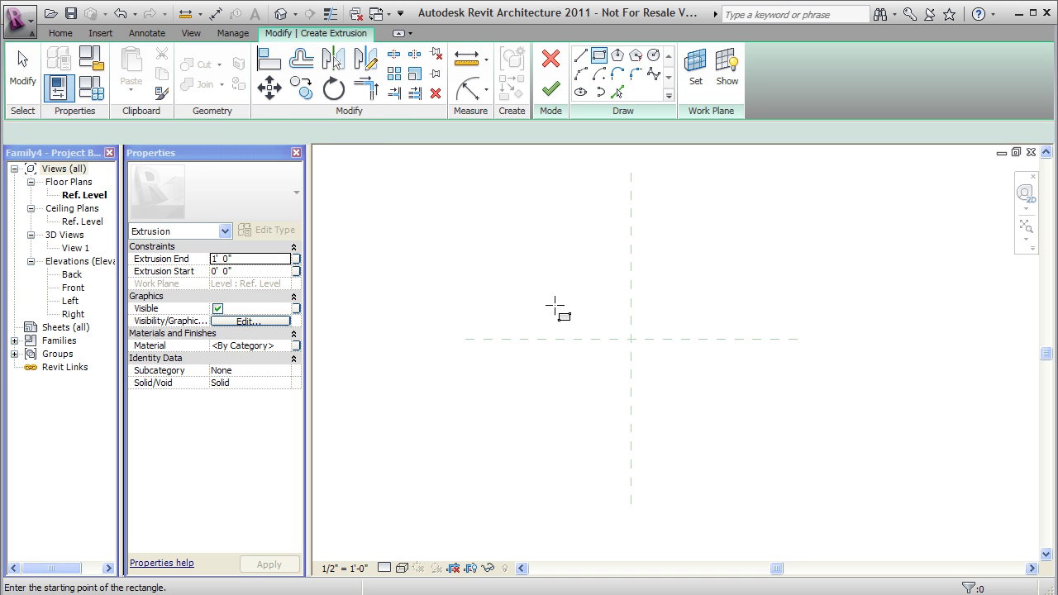
left_click(531, 274)
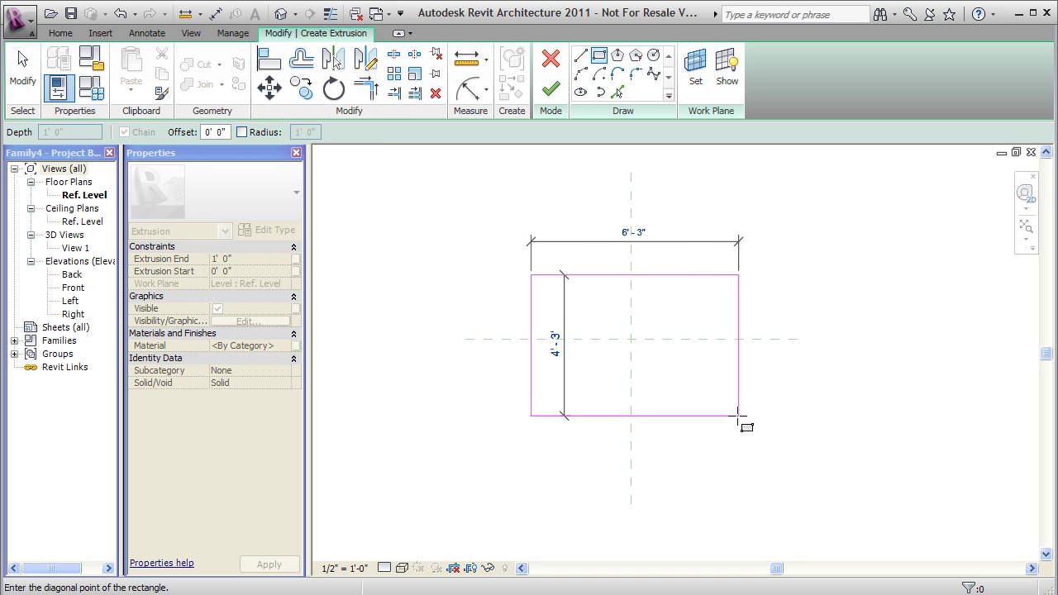
left_click(738, 416)
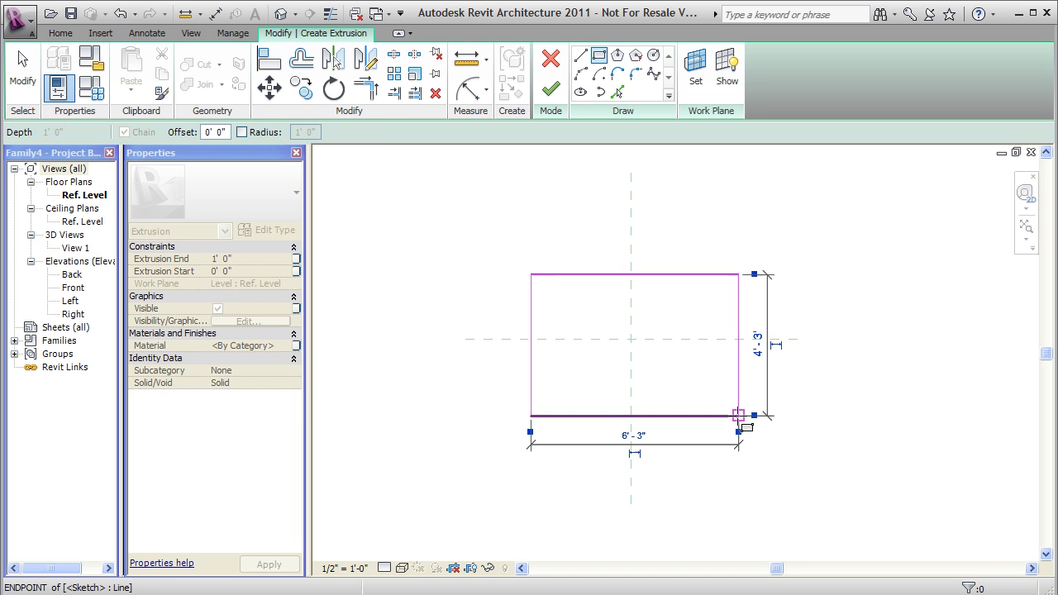
left_click(551, 90)
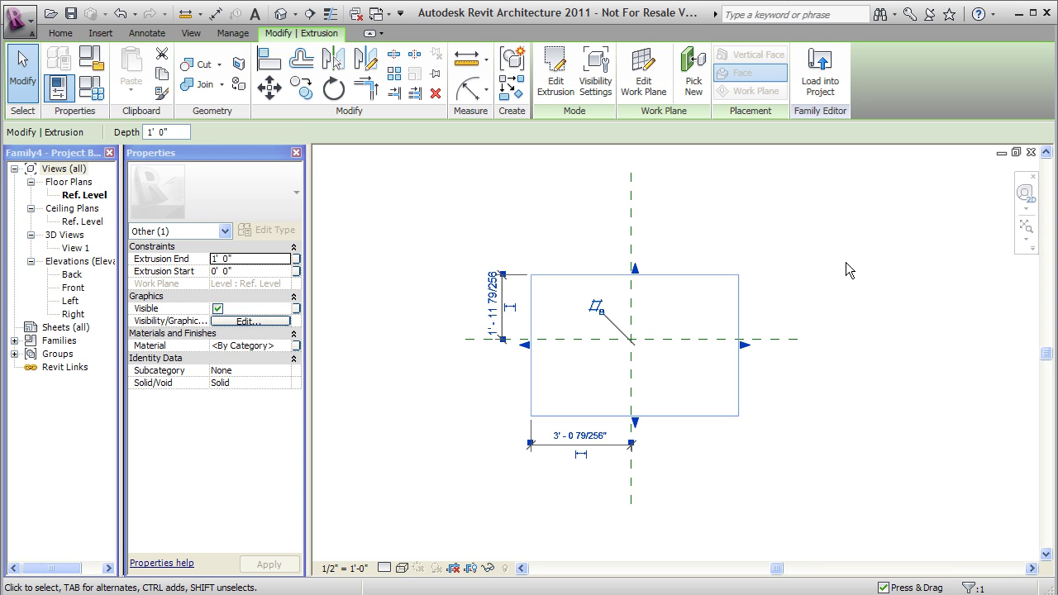
Add an aligned width dimension through the vertical reference plane and set it to EQ
left_click(487, 91)
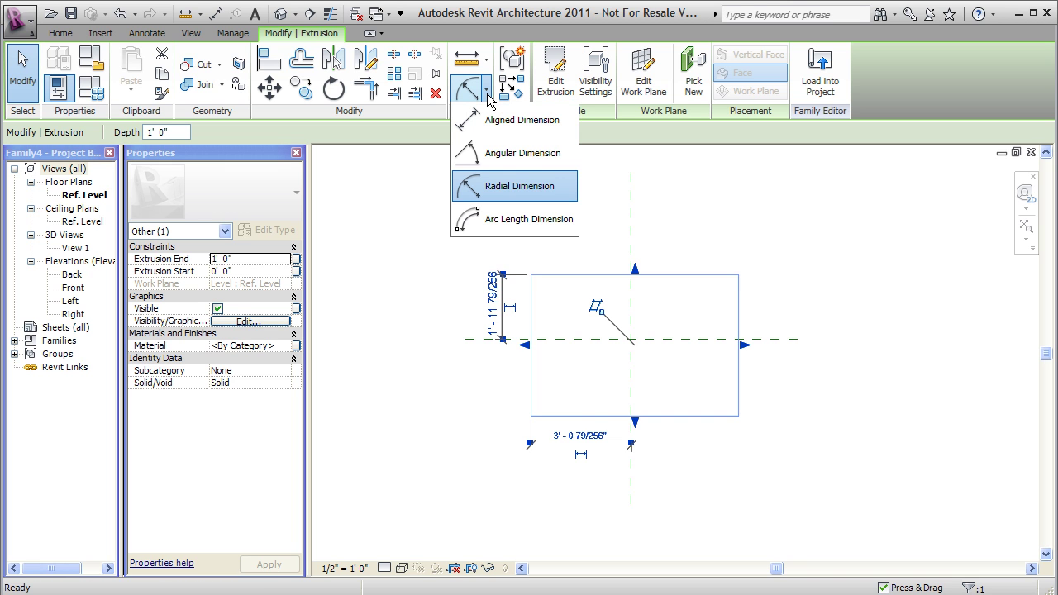
left_click(498, 122)
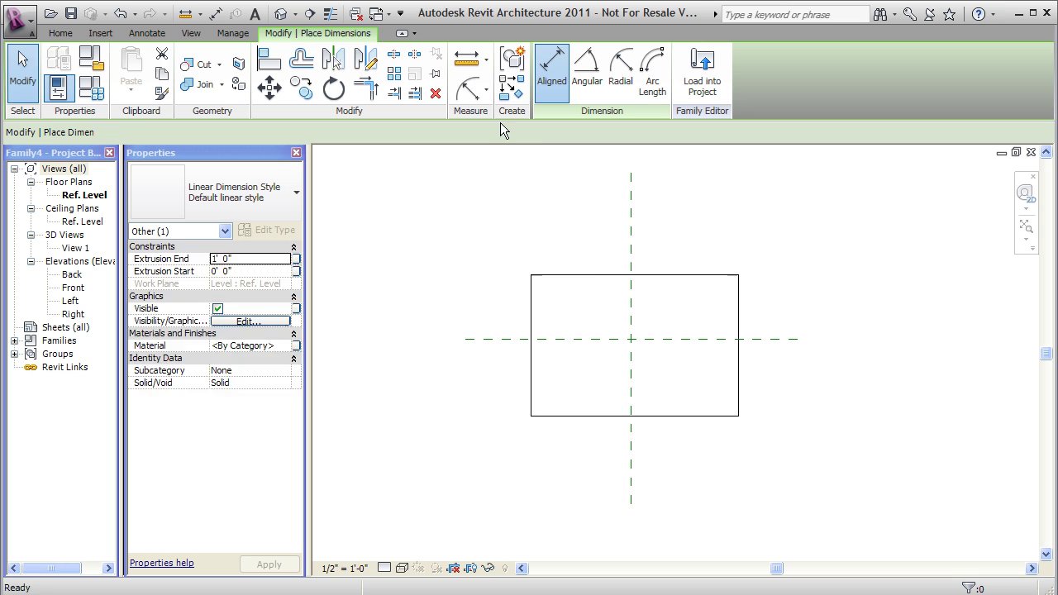
left_click(533, 295)
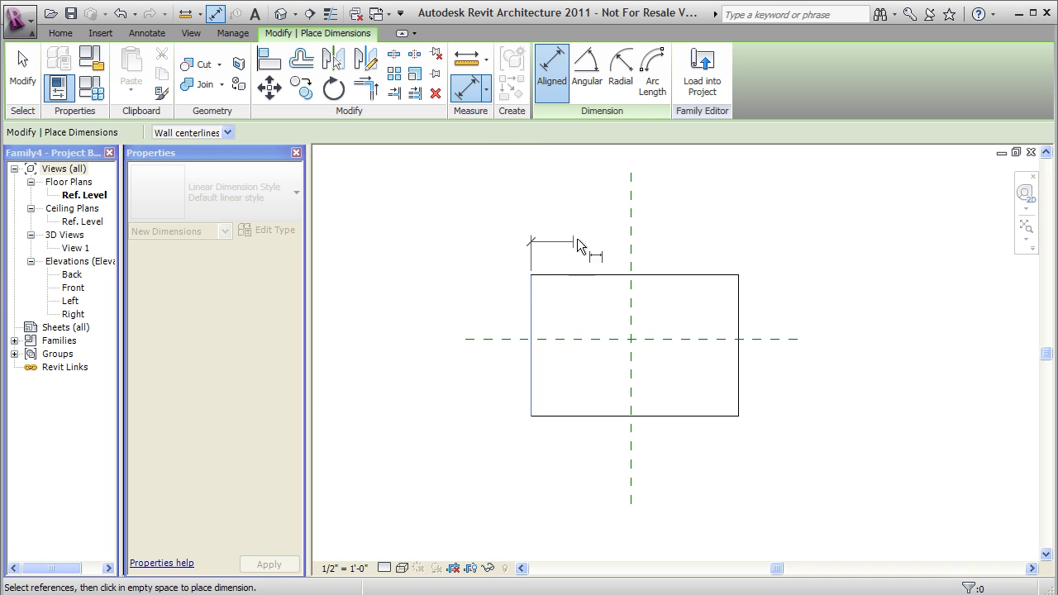
left_click(633, 250)
left_click(738, 289)
left_click(738, 235)
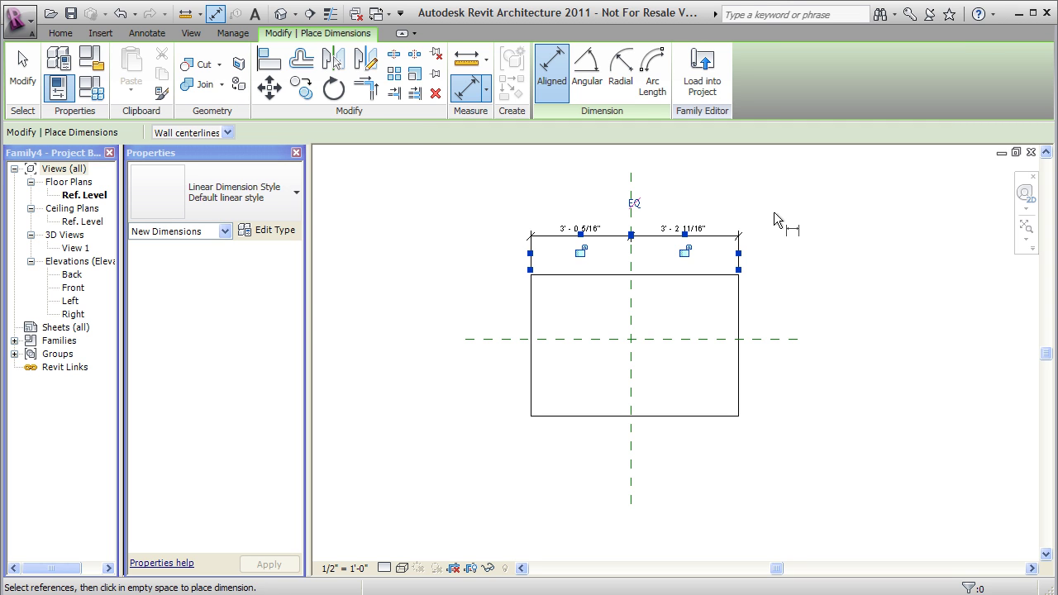
left_click(634, 203)
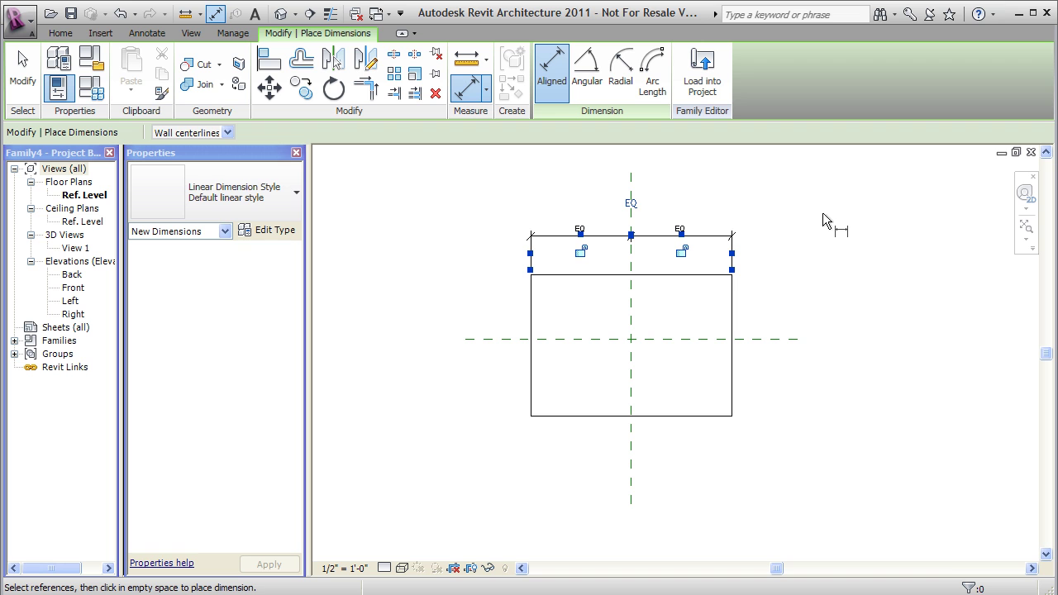
Add a depth dimension through the horizontal reference plane, left of the box, set to EQ
left_click(552, 273)
left_click(551, 338)
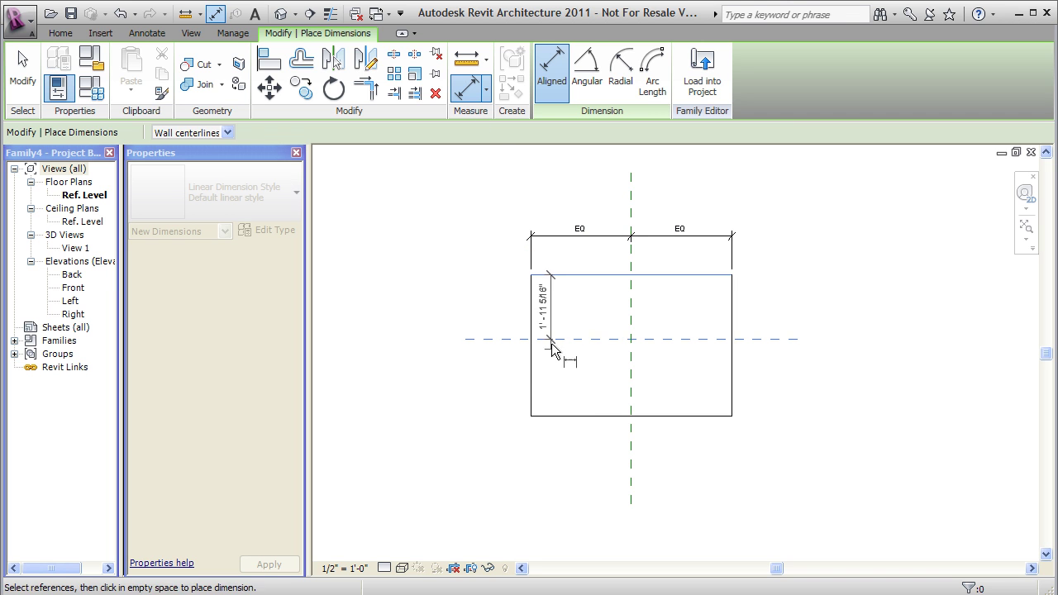
left_click(545, 412)
left_click(481, 415)
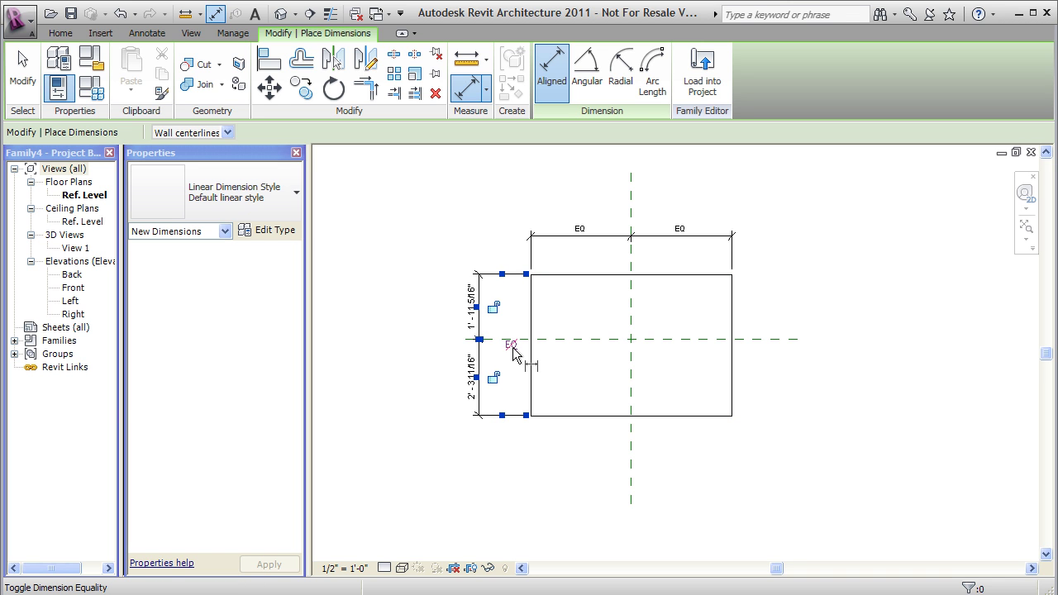
left_click(512, 345)
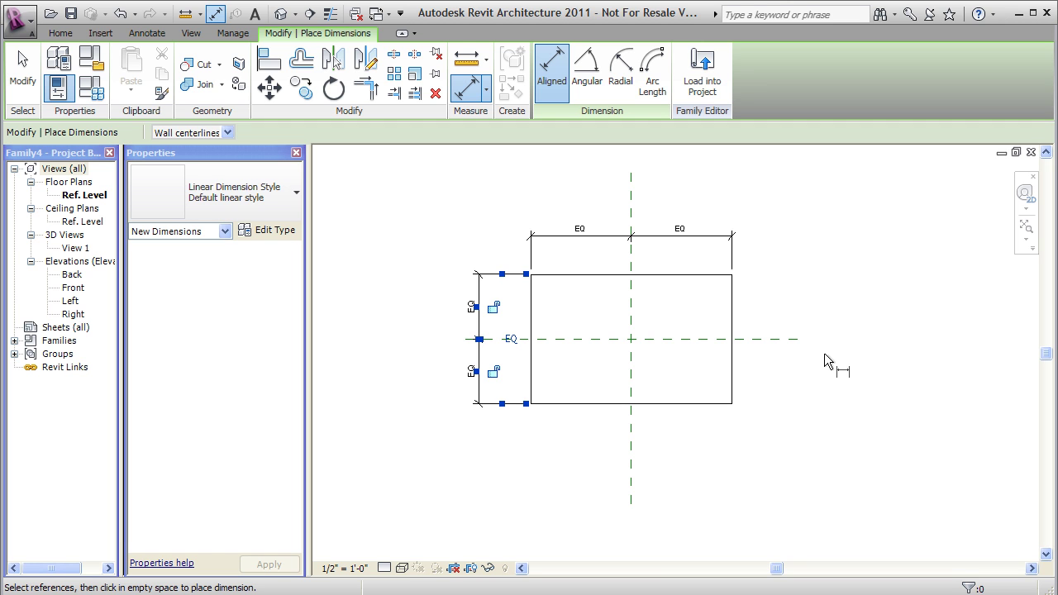
Dimension the overall width (6' - 0 5/8") below and depth (3' - 10 5/8") right of the box
left_click(533, 397)
left_click(728, 389)
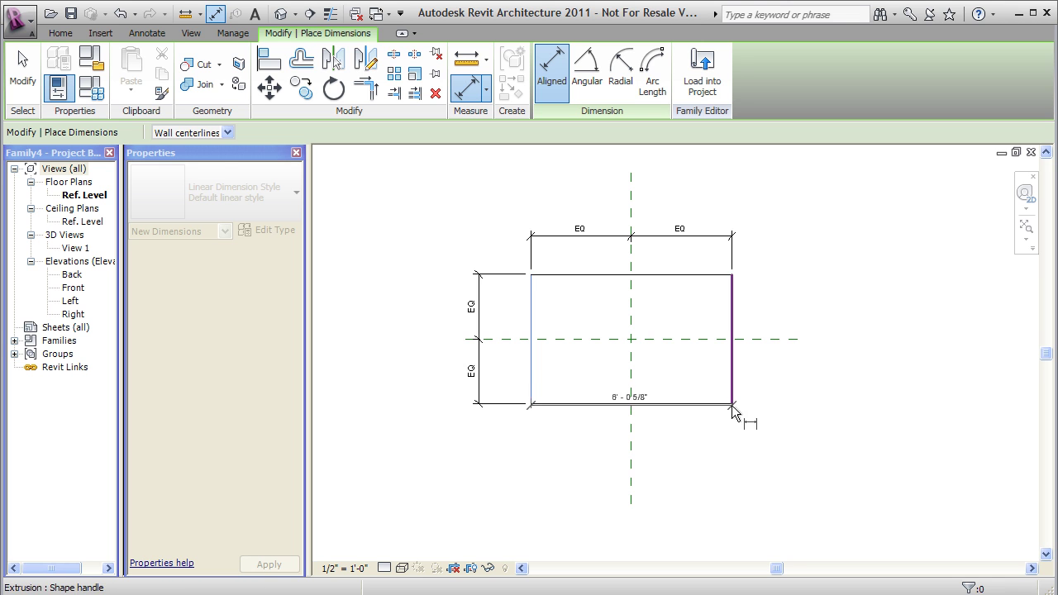
left_click(732, 466)
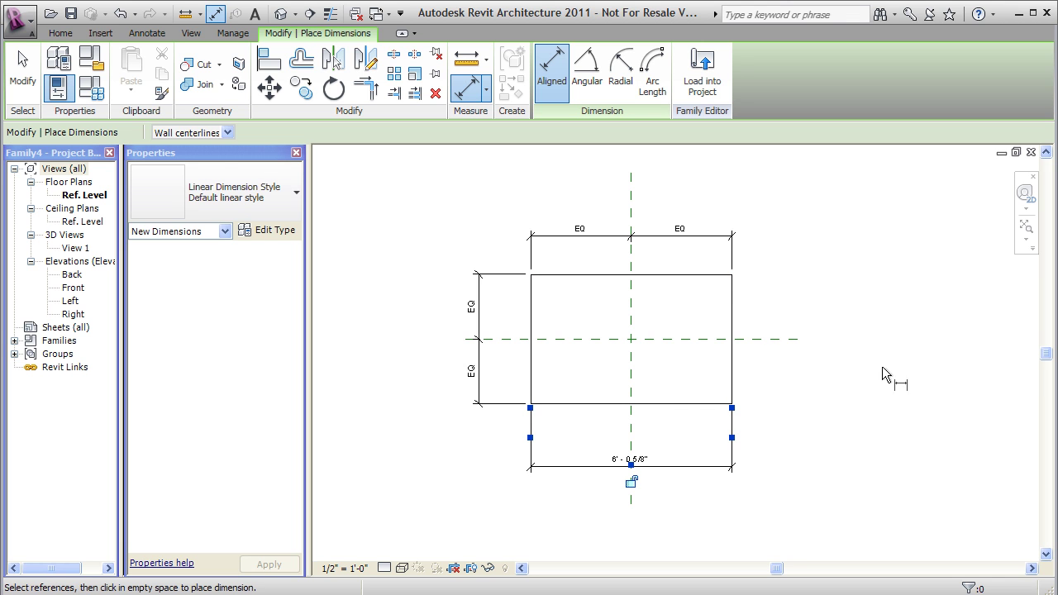
left_click(721, 276)
left_click(727, 402)
left_click(824, 404)
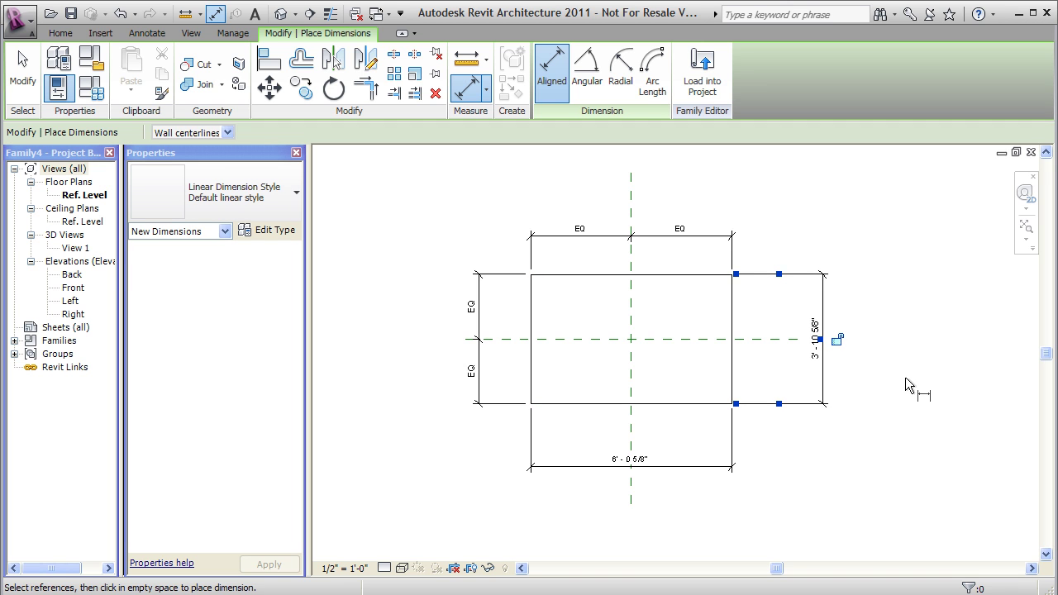
In the Back elevation, dimension the box's 1'-0" height from Ref. Level, placed left
double_click(74, 275)
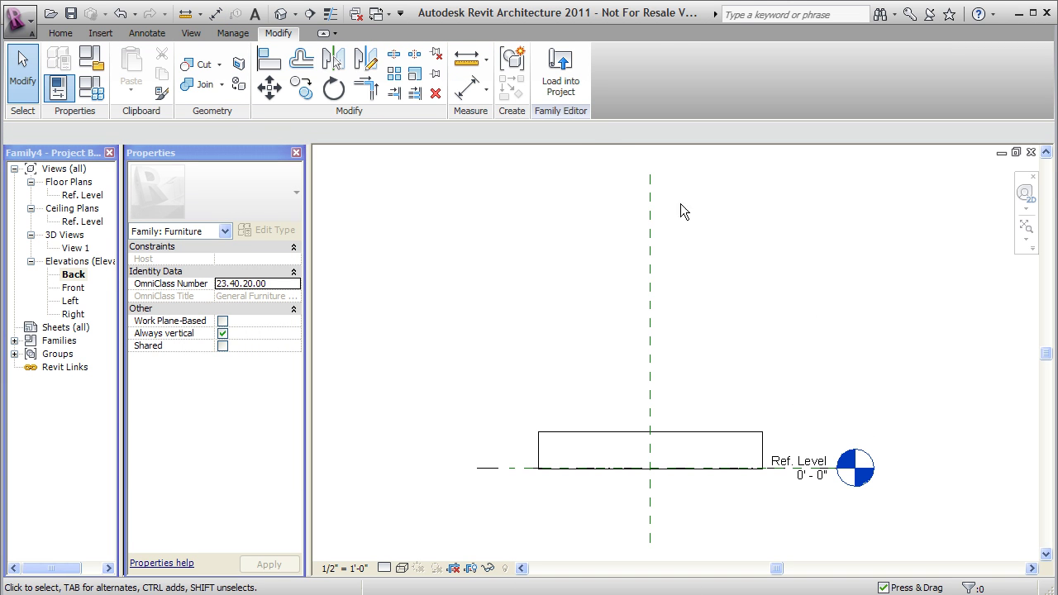
left_click(474, 89)
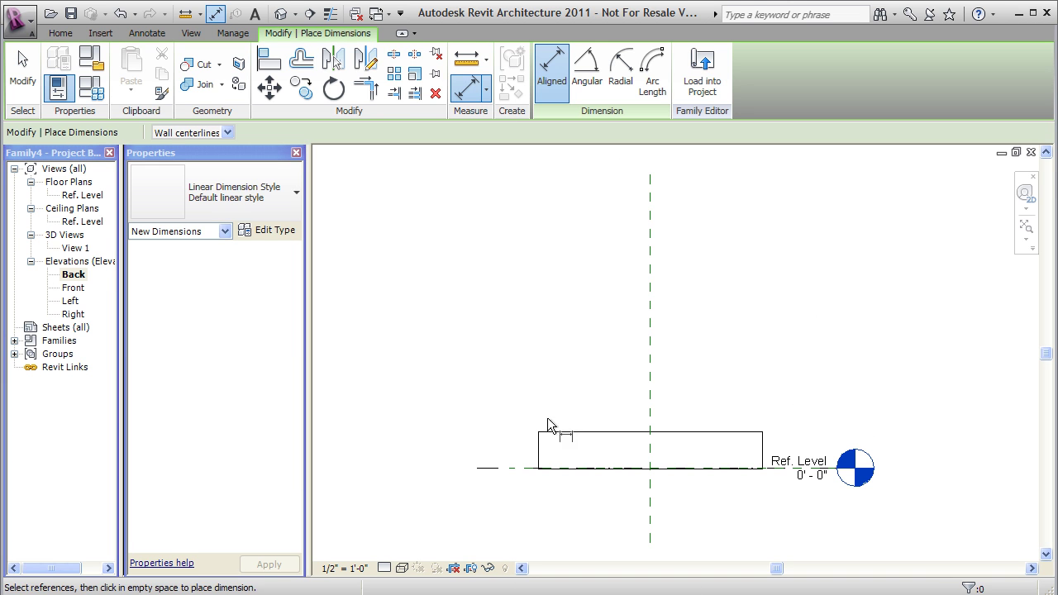
left_click(527, 468)
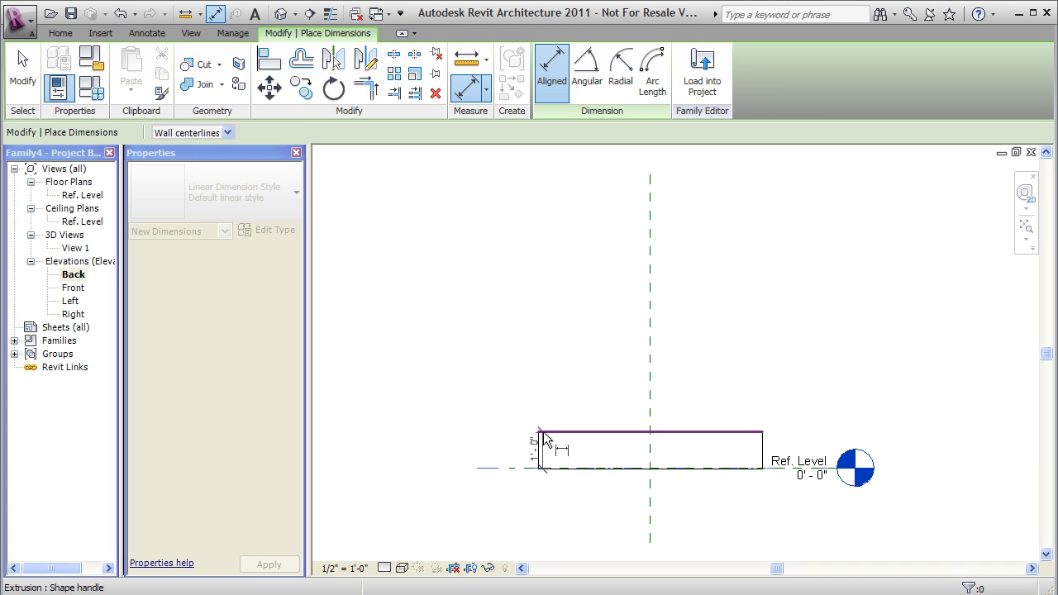
left_click(533, 432)
left_click(509, 432)
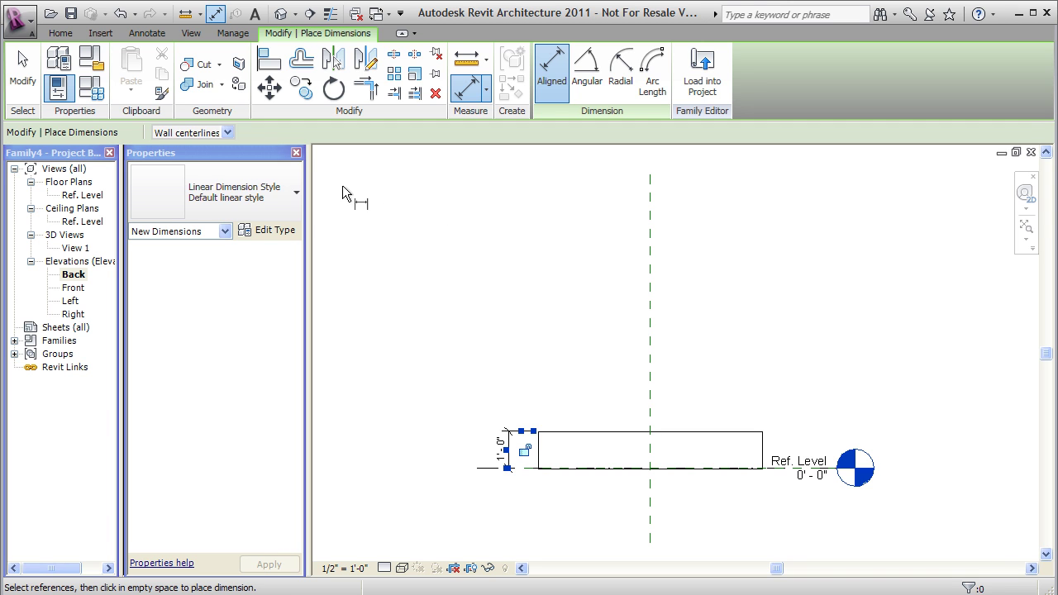
Add family types named 2X2X2 and 5X5X4 in Family Types
left_click(103, 87)
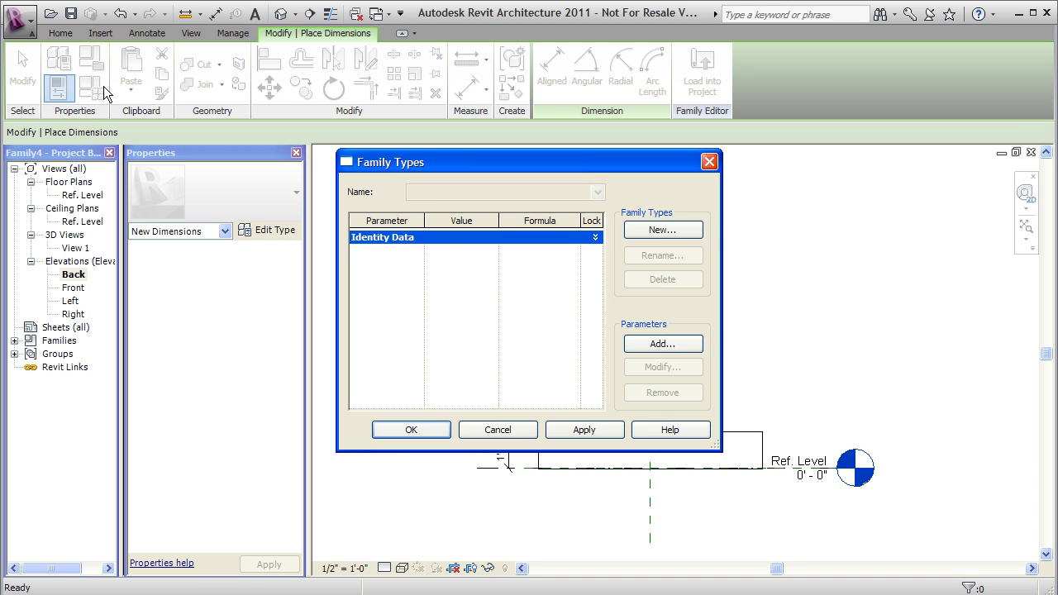
left_click(642, 229)
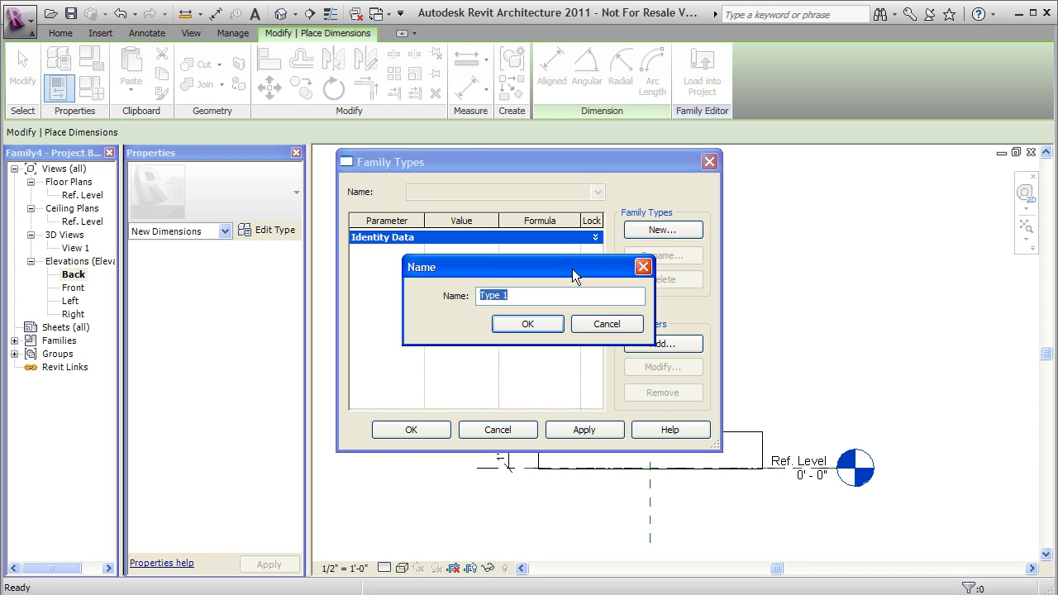
type("2X2X2")
left_click(519, 329)
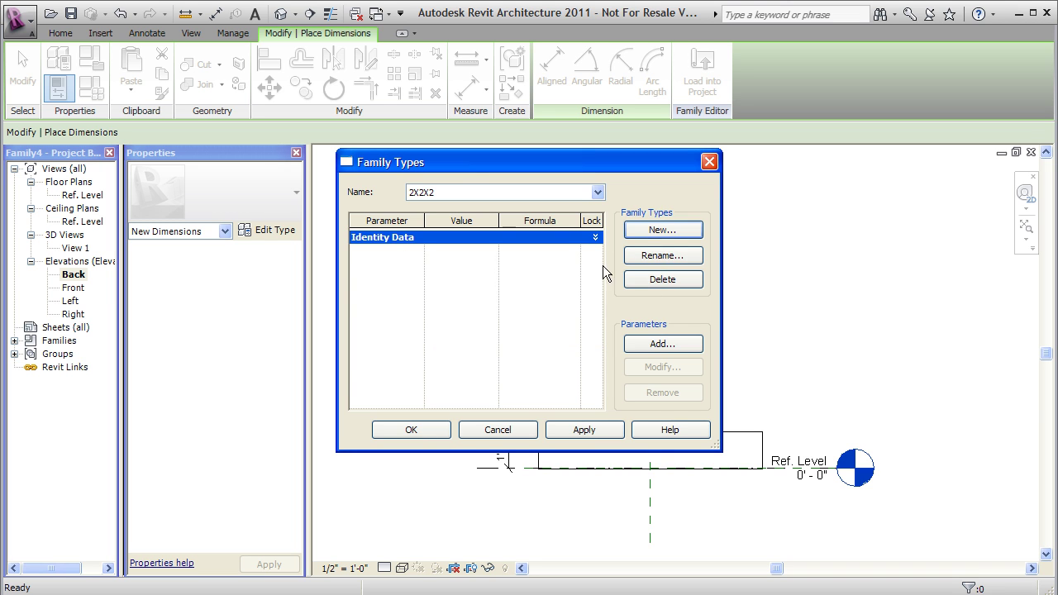
left_click(662, 231)
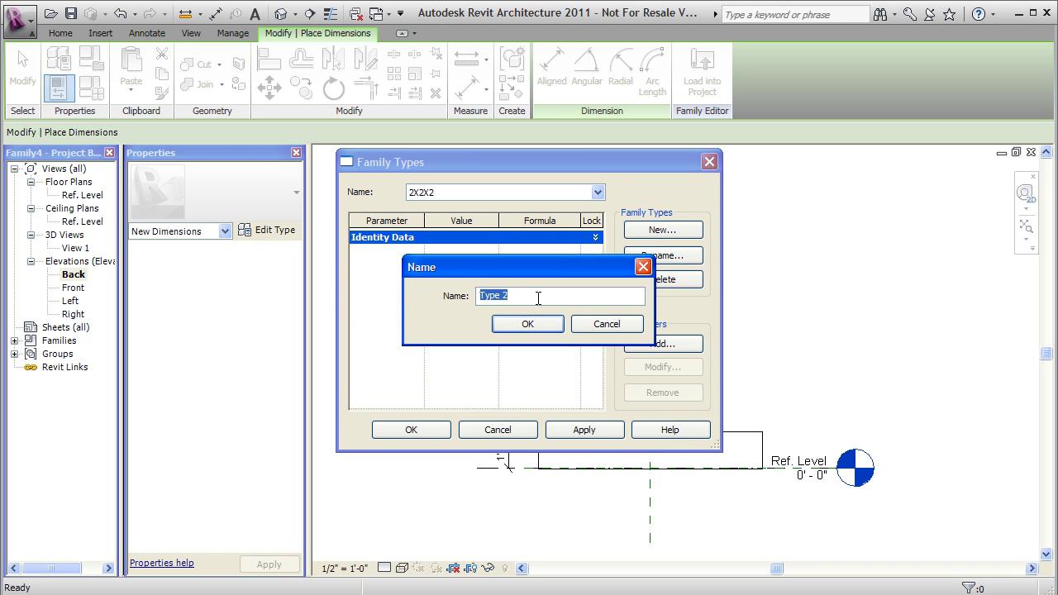
type("5X5X4")
left_click(532, 321)
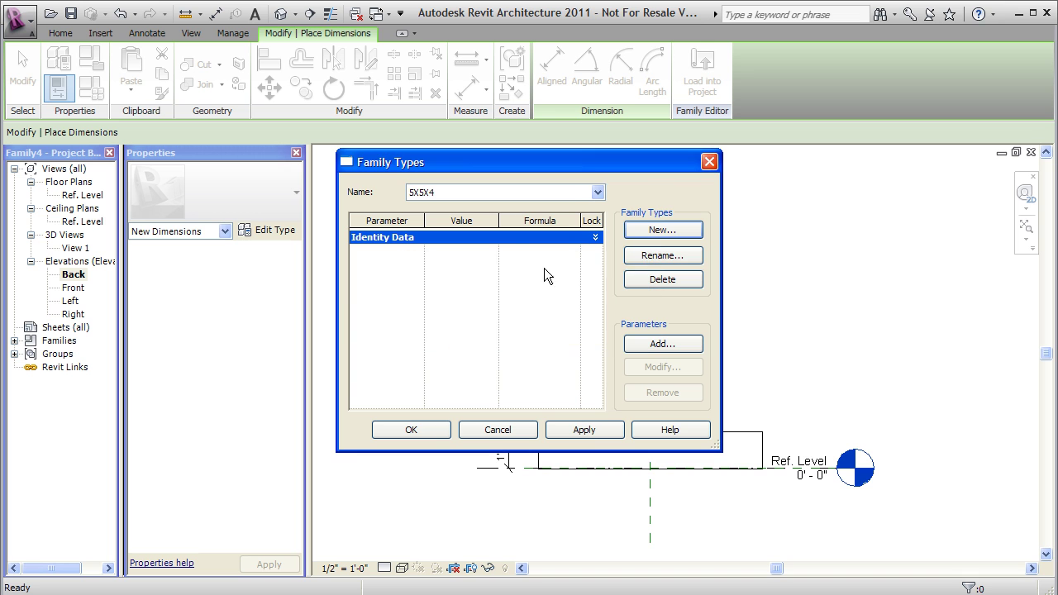
Add Width and Height type parameters under the Dimensions group
left_click(663, 344)
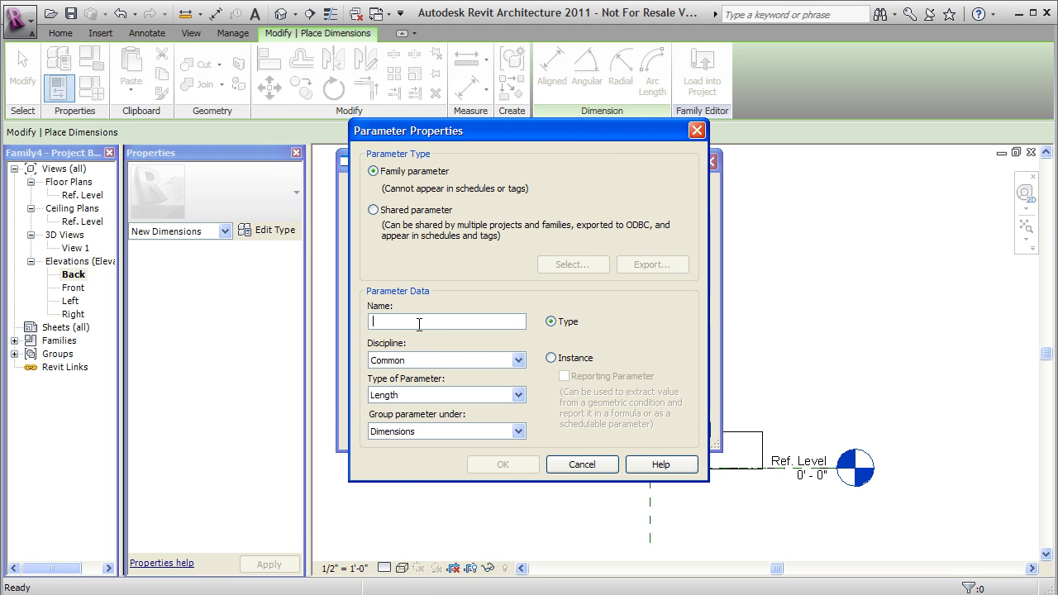
type("Width")
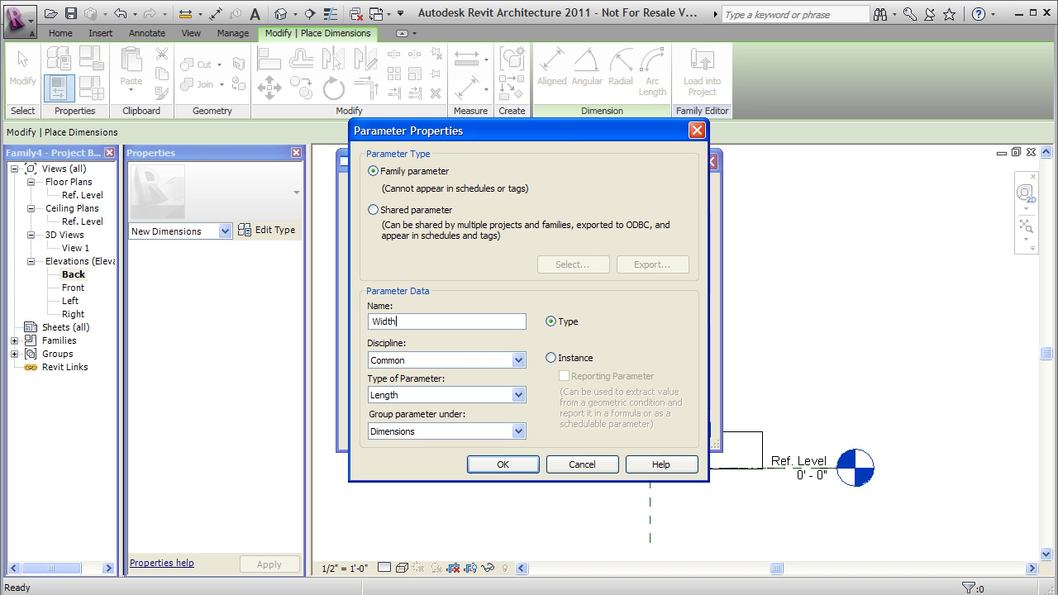
left_click(524, 464)
left_click(652, 345)
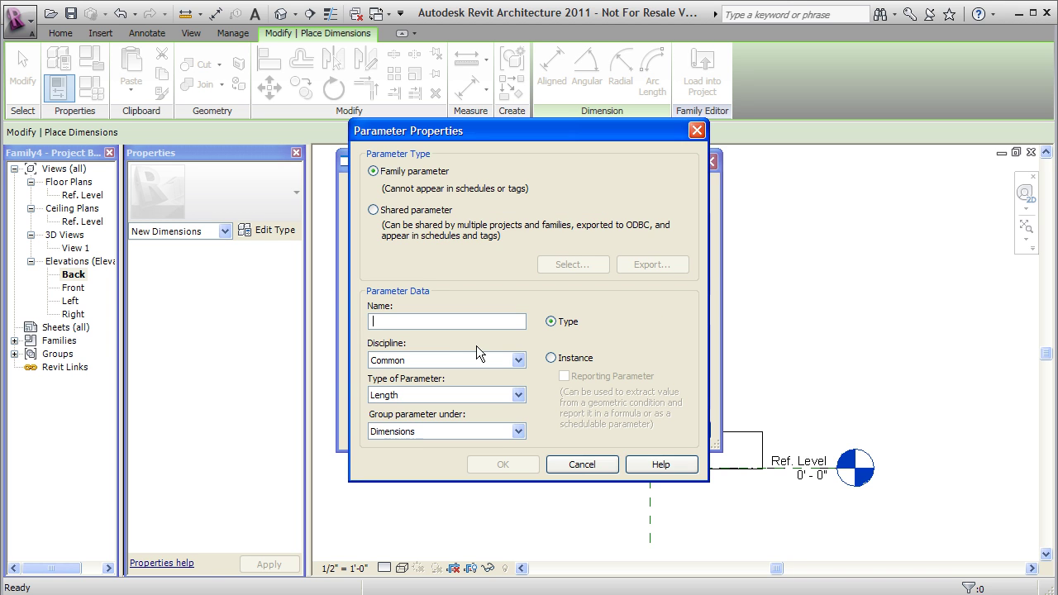
left_click(442, 328)
type("Hight")
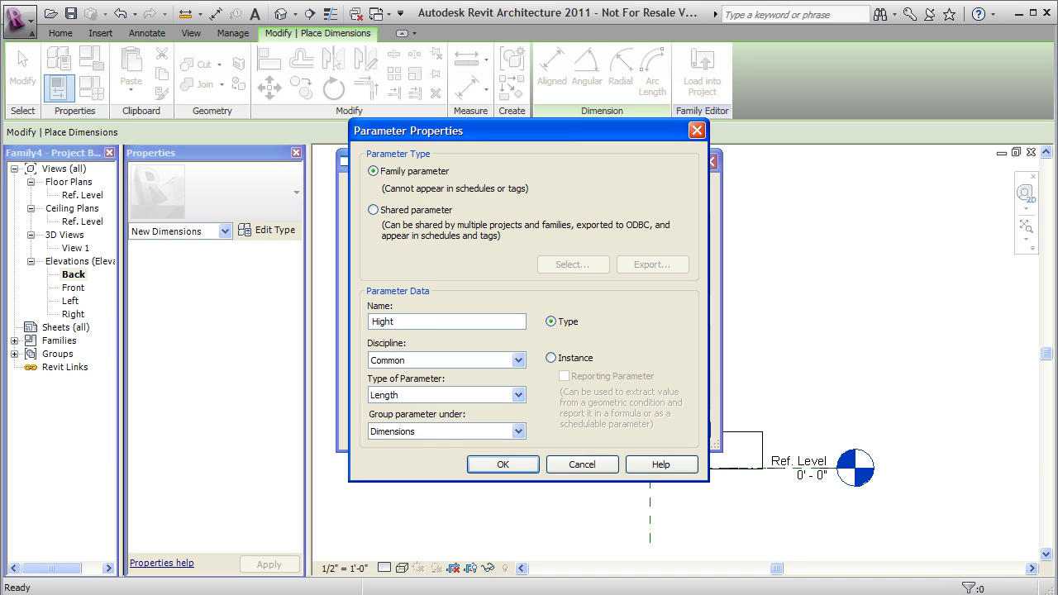
key("BackSpace")
key("BackSpace")
key("BackSpace")
key("BackSpace")
key("BackSpace")
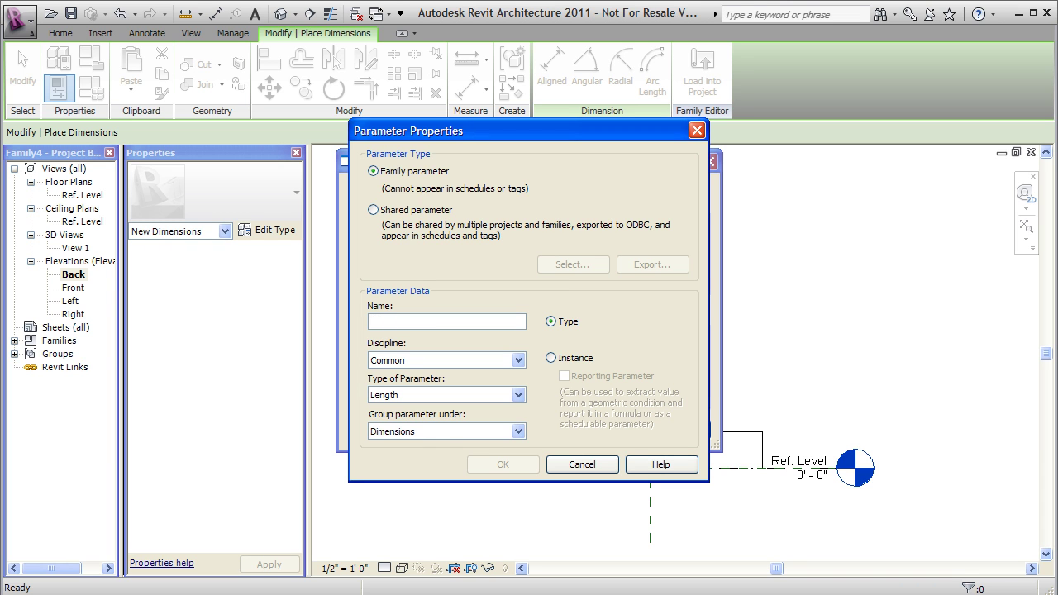
type("Height")
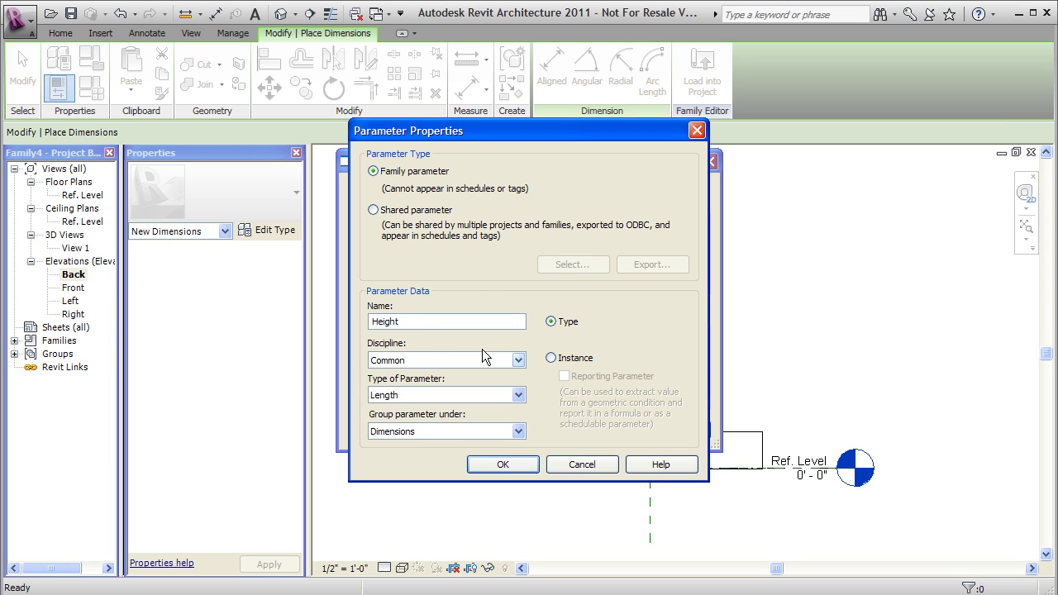
left_click(498, 464)
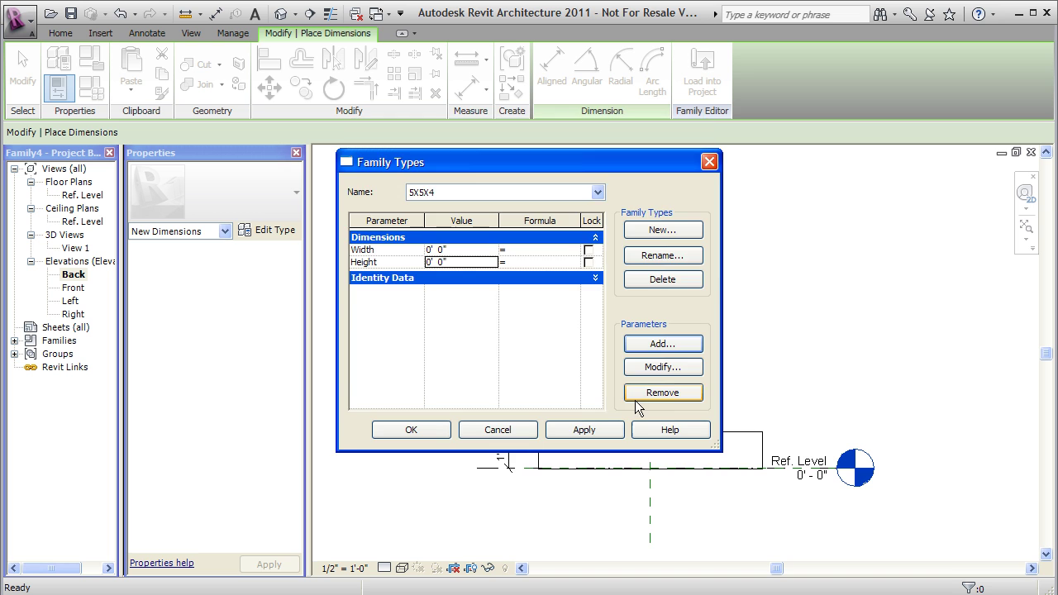
Add a Length type parameter under Dimensions, correcting its spelling
left_click(652, 341)
type("Le")
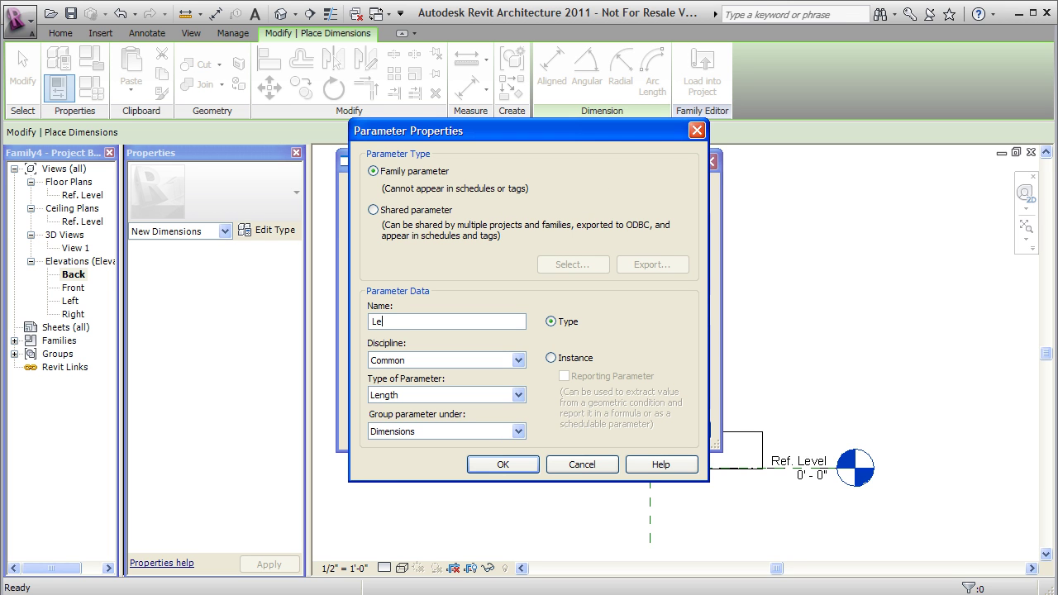
type("nth")
key("BackSpace")
key("BackSpace")
type("gh")
key("BackSpace")
type("th")
left_click(501, 468)
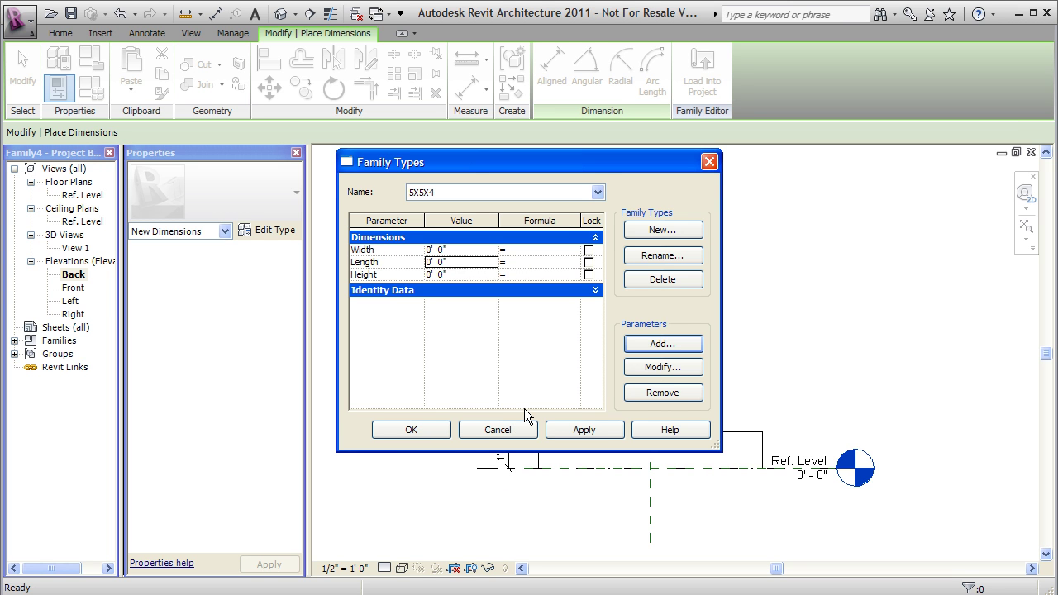
Set type 2X2X2 to Width, Length and Height 2, each locked
left_click(596, 194)
left_click(561, 209)
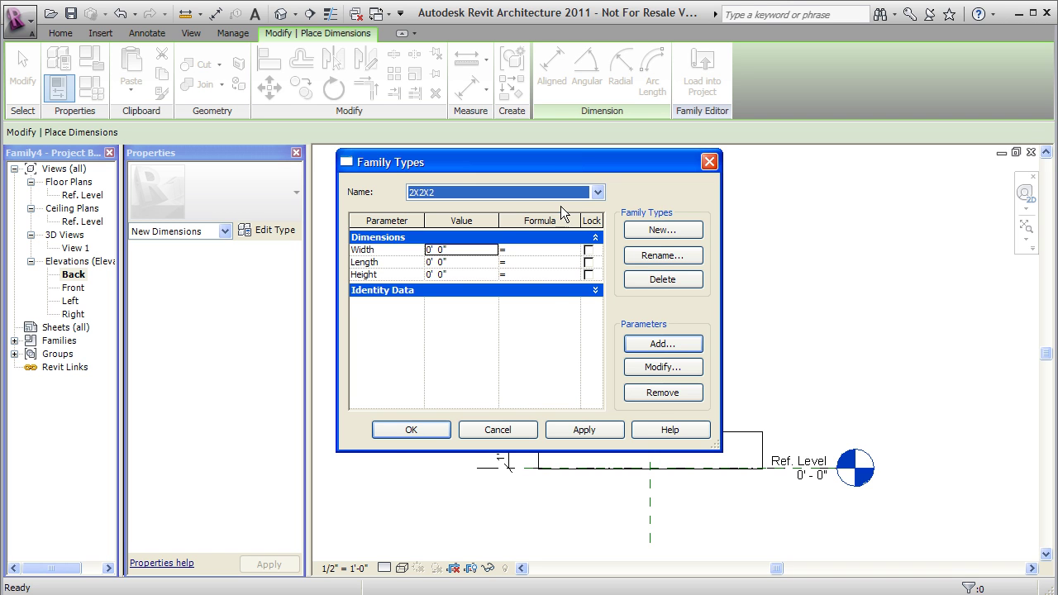
left_click(459, 248)
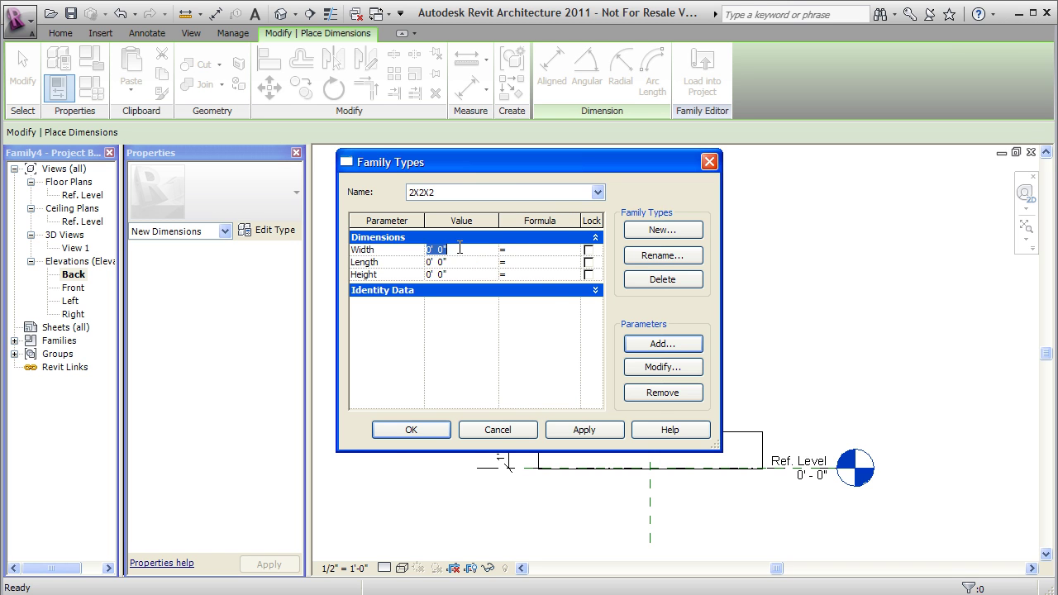
type("2")
left_click(464, 263)
type("2")
left_click(460, 274)
type("2")
left_click(588, 249)
left_click(588, 262)
left_click(587, 275)
Set type 5X5X4 to Height 4, Length 5 and Width 5
left_click(597, 192)
left_click(477, 215)
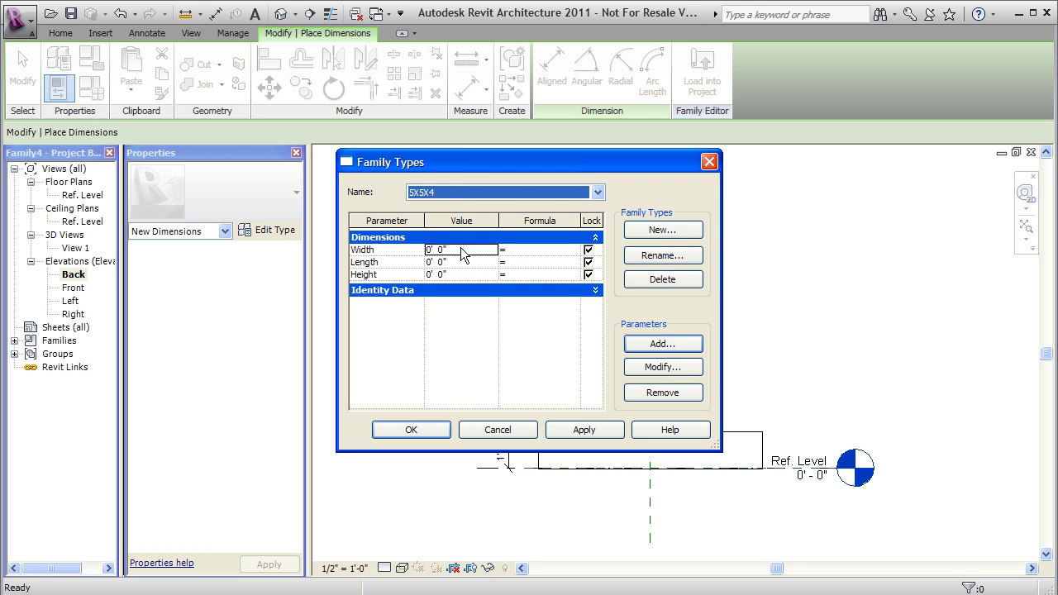
left_click(453, 273)
left_click_drag(453, 273, 326, 251)
type("4")
left_click(465, 263)
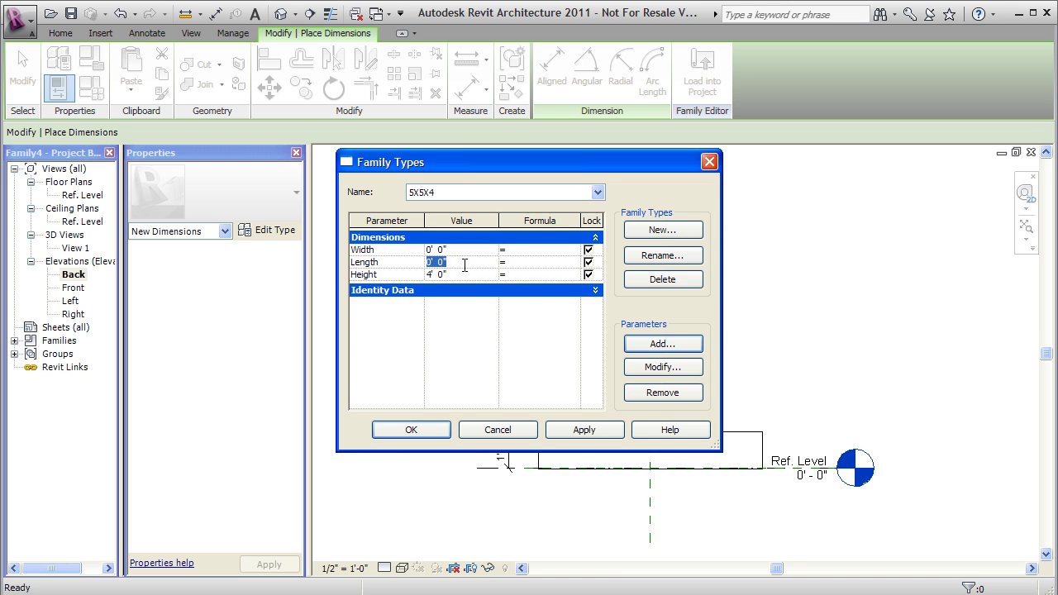
type("5")
left_click(456, 249)
type("5")
Apply the type sizes and label the vertical height dimension with the Height parameter
left_click(425, 428)
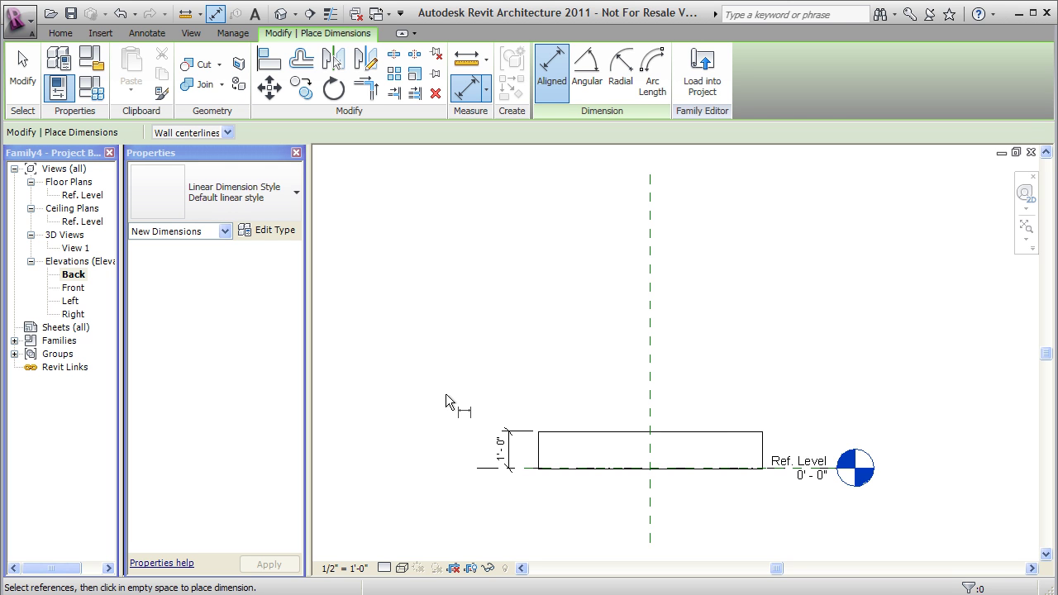
key("Escape")
key("Escape")
left_click(505, 444)
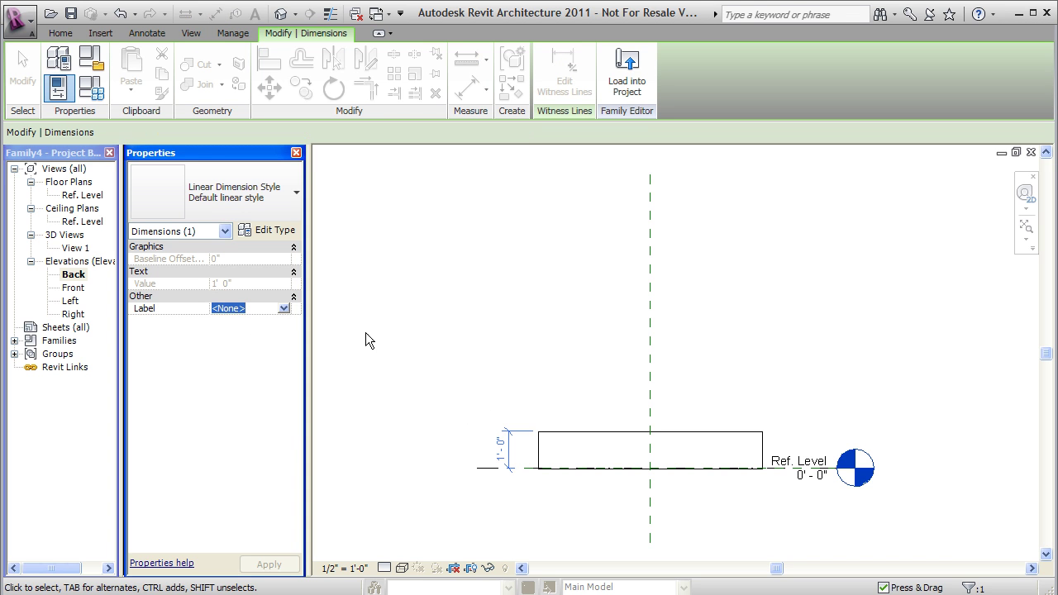
left_click(511, 399)
left_click(505, 443)
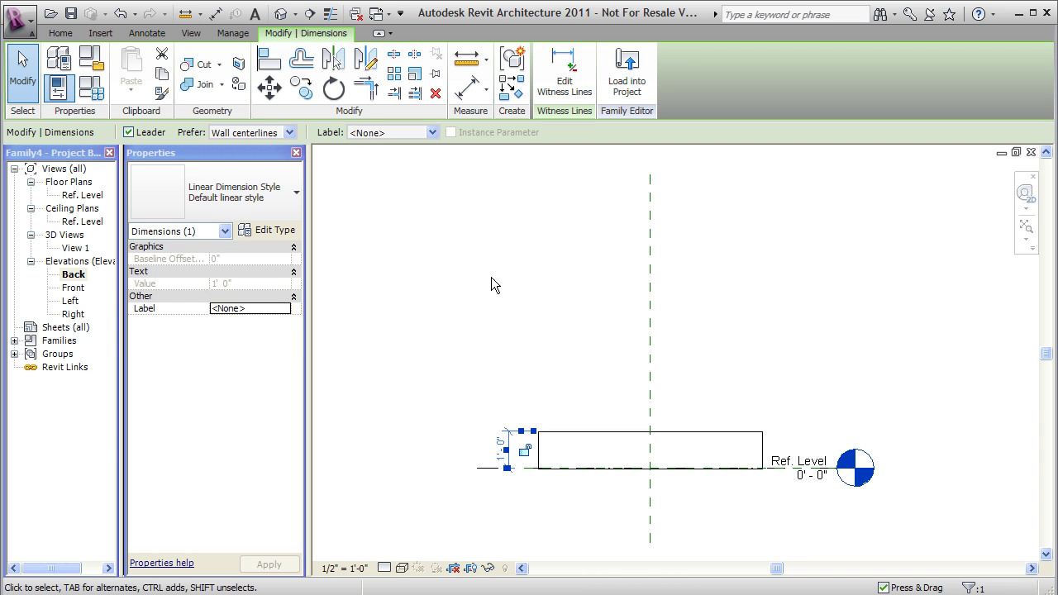
left_click(258, 309)
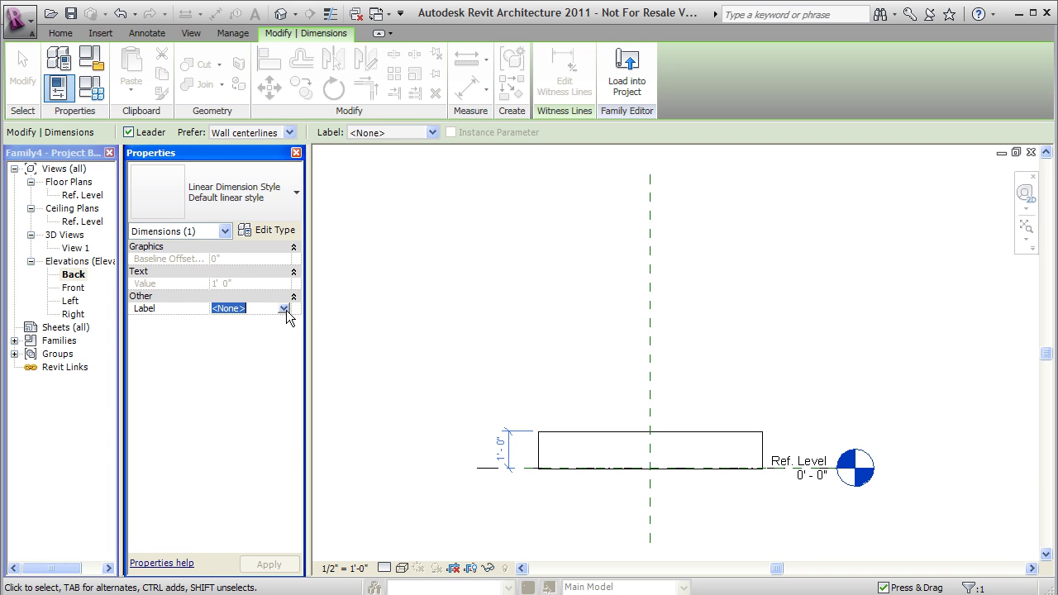
left_click(284, 308)
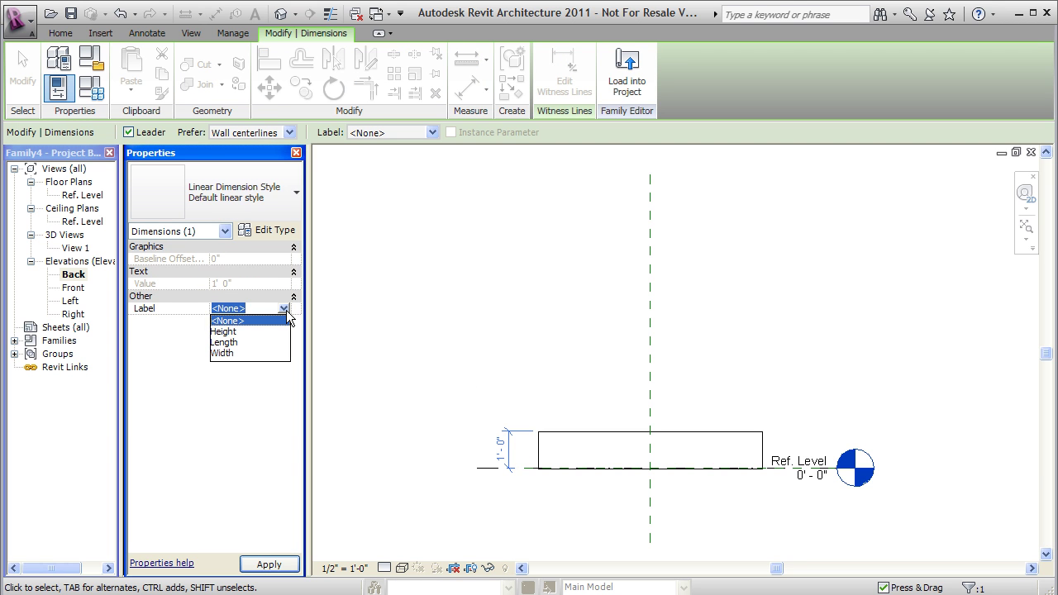
left_click(238, 331)
mouse_move(444, 383)
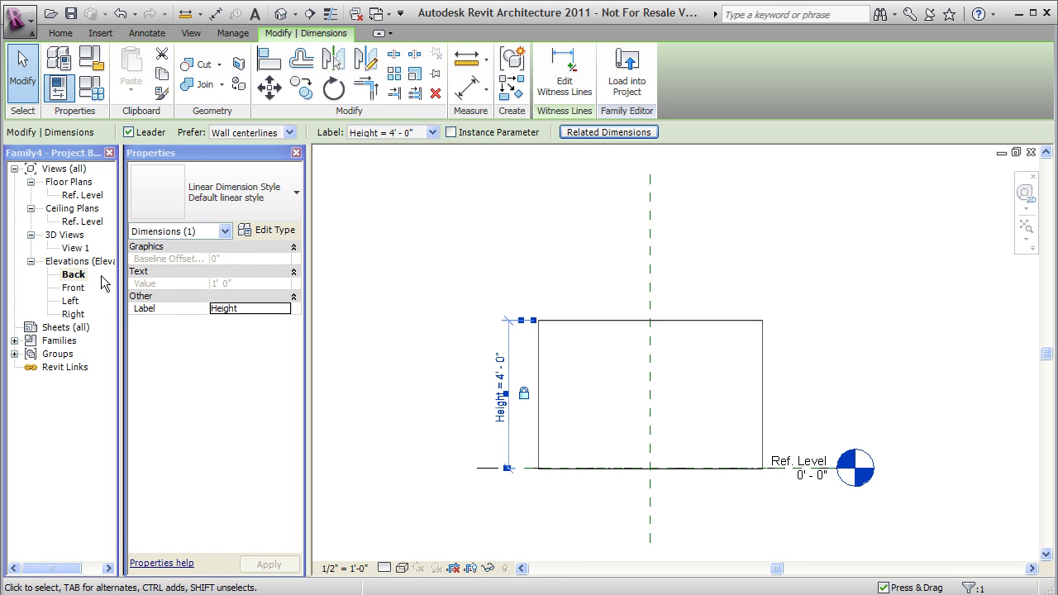
In the Ref. Level plan, label the box's bottom 5'-0" dimension Length
double_click(69, 197)
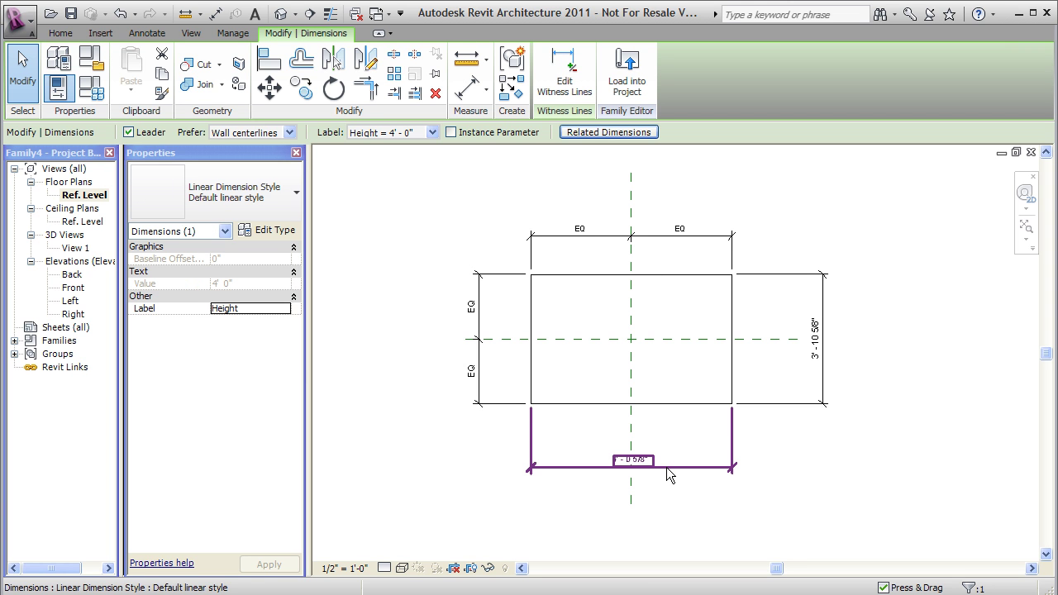
left_click(666, 467)
left_click(281, 308)
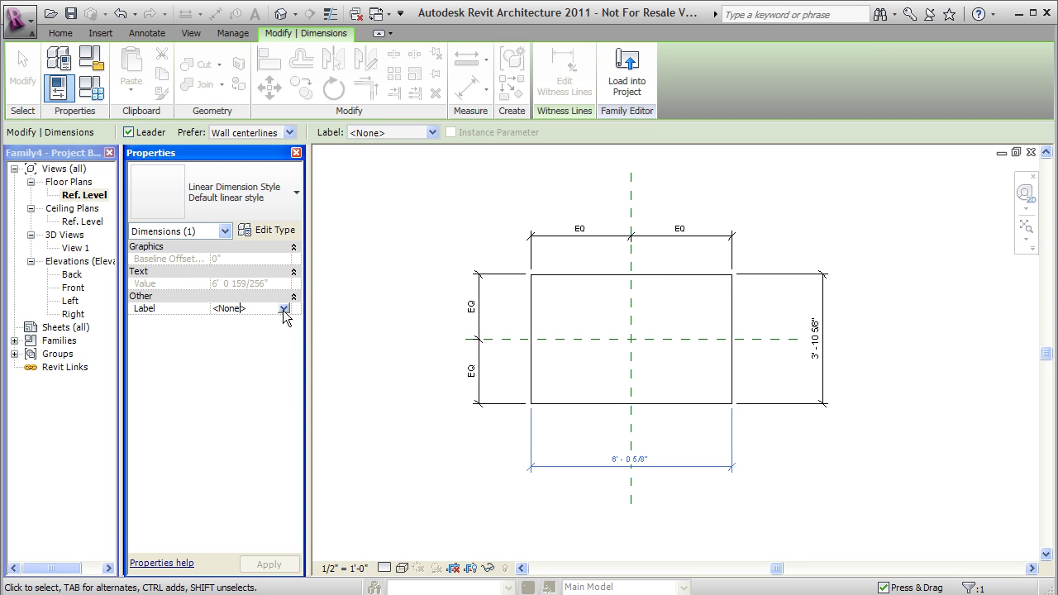
left_click(284, 309)
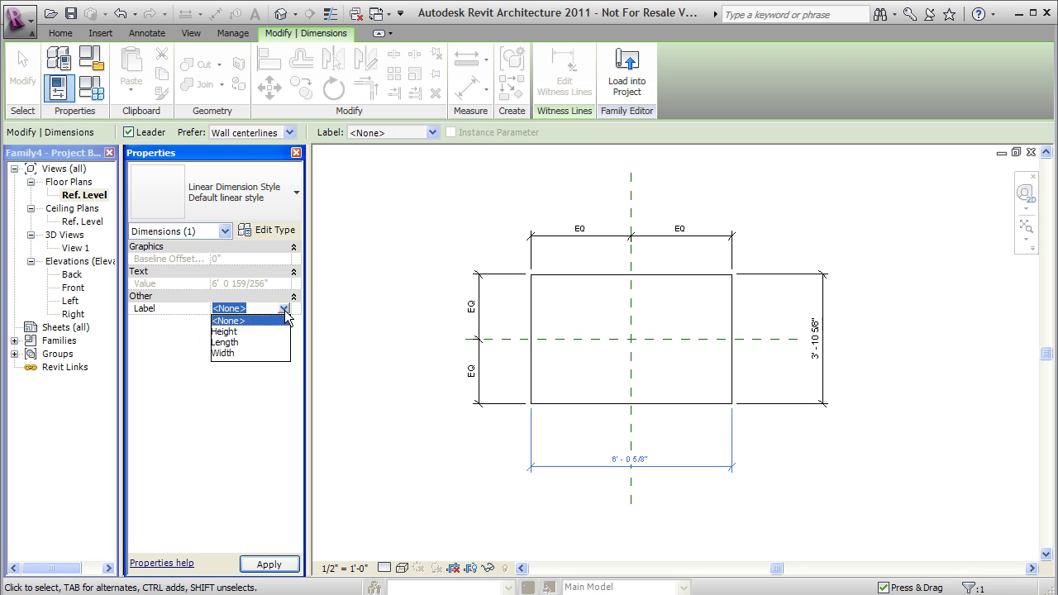
left_click(248, 342)
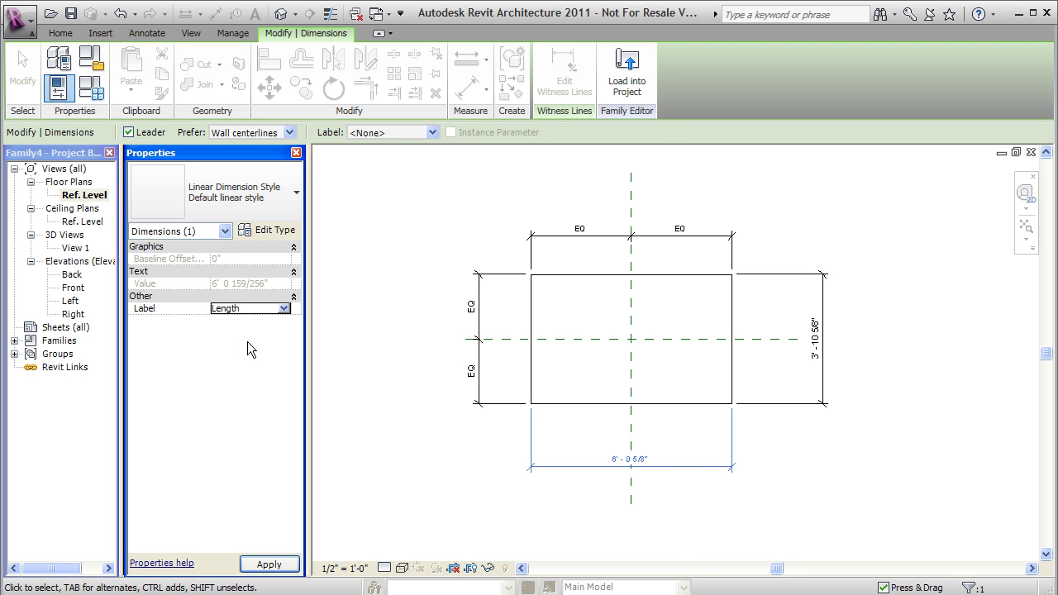
Label the box's right-hand 5'-0" dimension Width
left_click(798, 334)
left_click(283, 309)
left_click(284, 309)
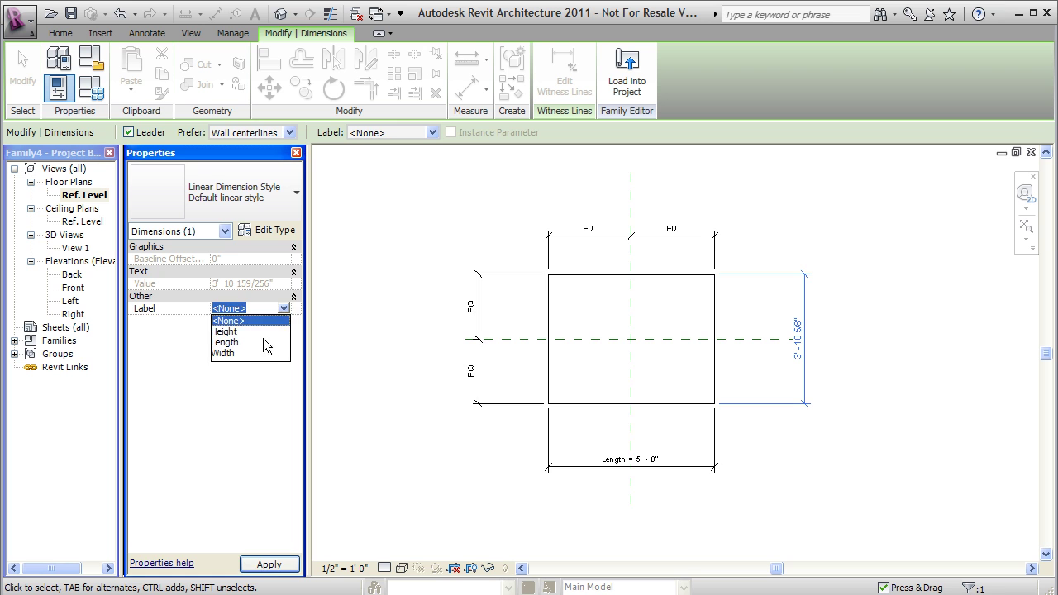
left_click(248, 353)
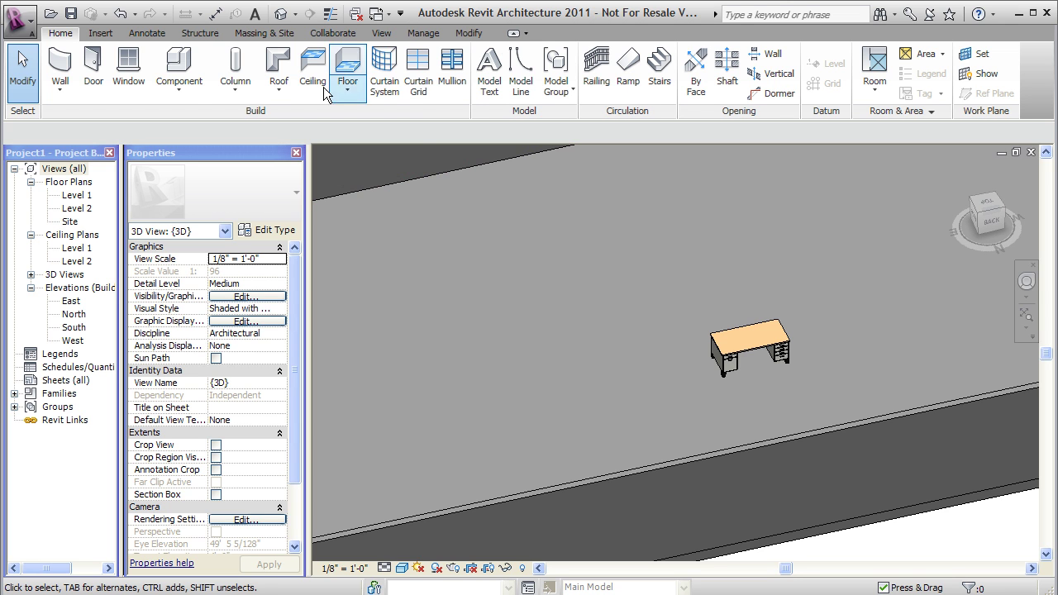
Place a 2X2X2 box and a 5X5X4 box beside the desk
left_click(179, 66)
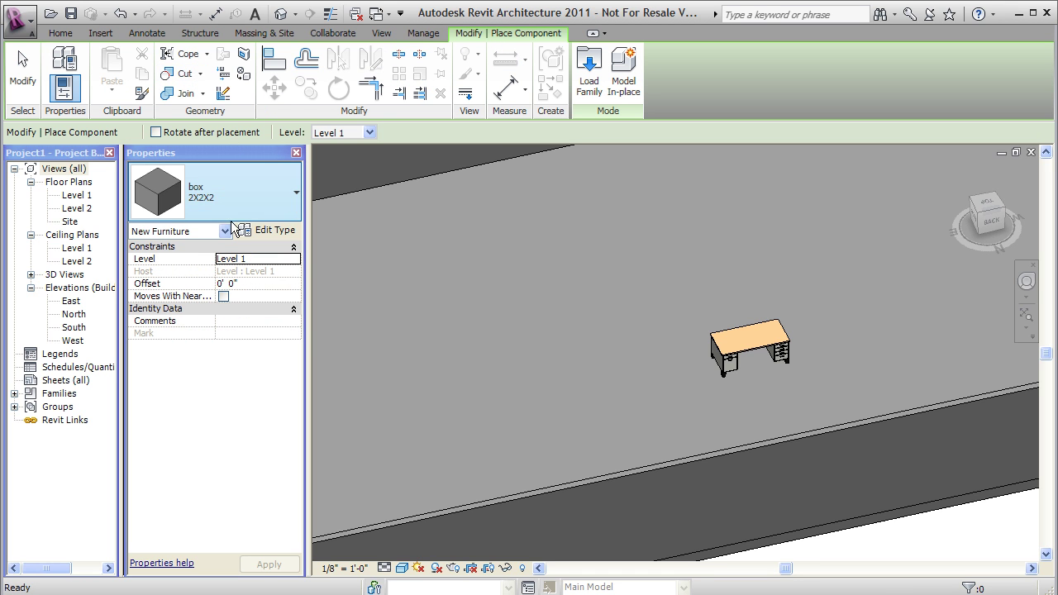
left_click(546, 290)
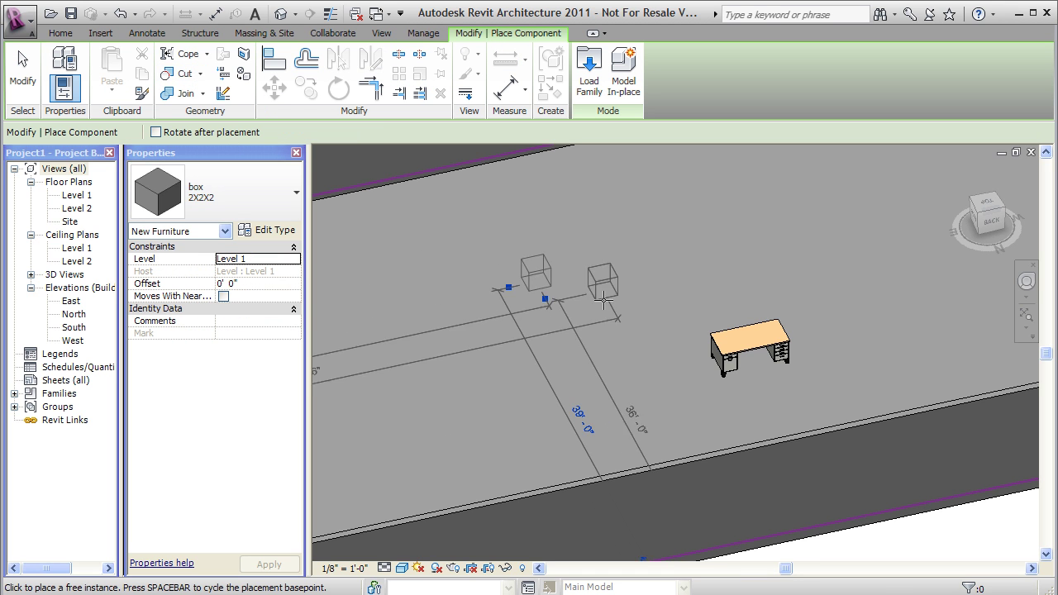
left_click(285, 205)
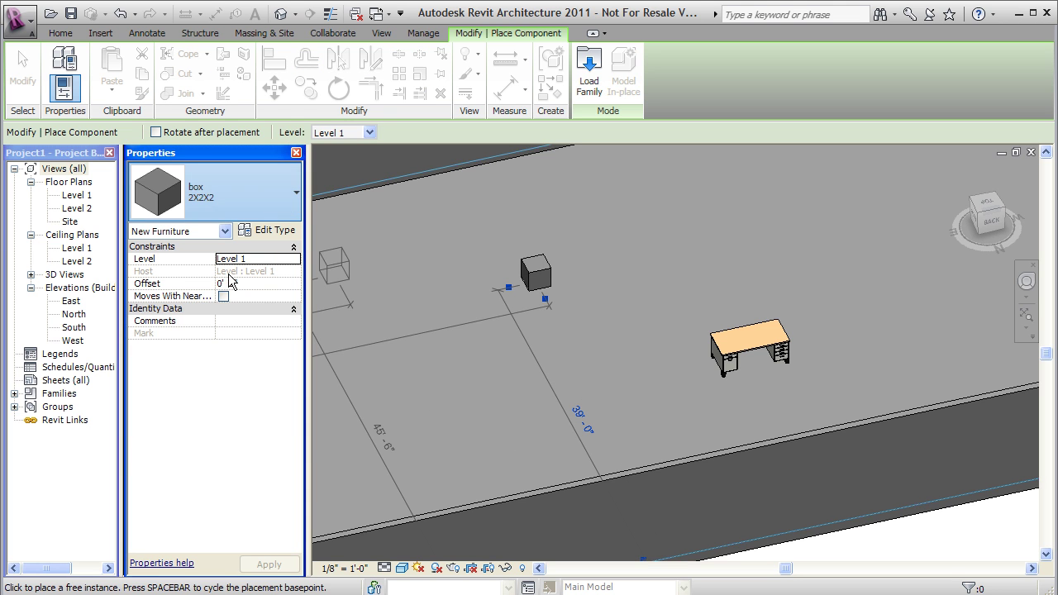
left_click(238, 282)
left_click(554, 372)
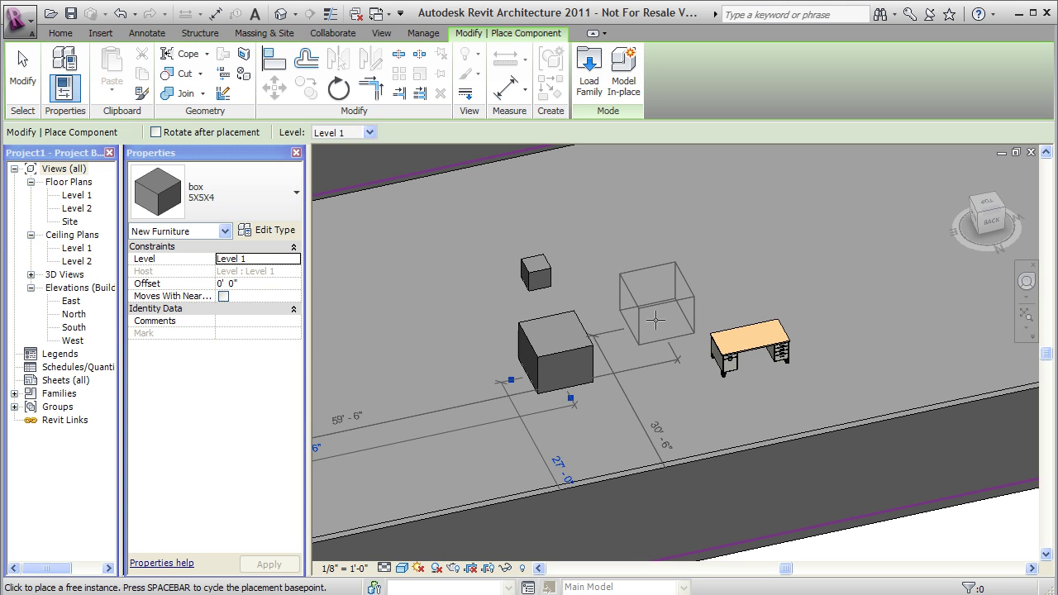
key("Escape")
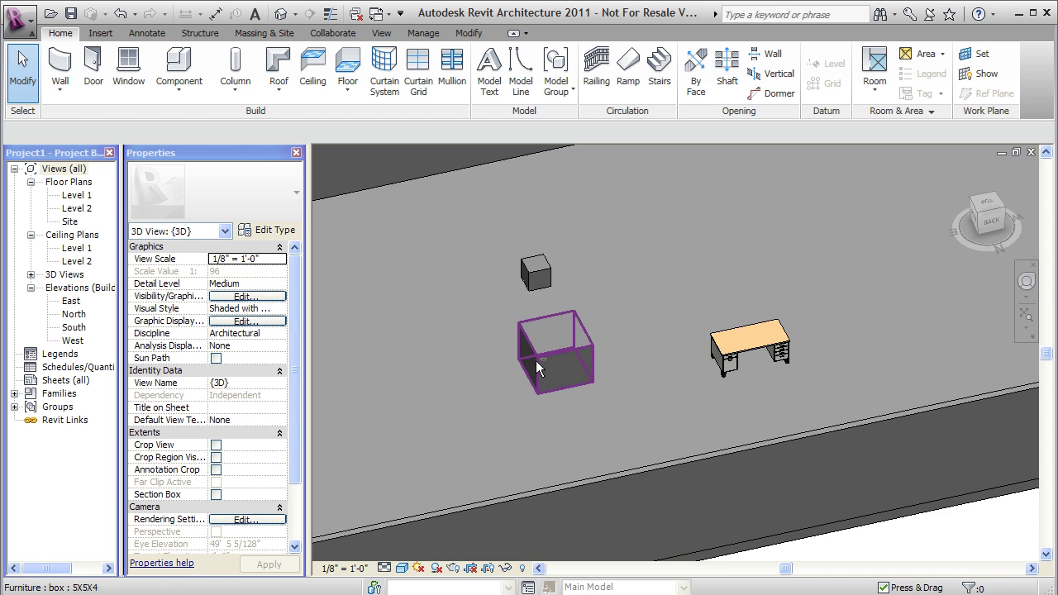
Orbit the 3D view to inspect the placed boxes from several angles
middle_click_drag(536, 361, 670, 300, "shift")
middle_click_drag(658, 361, 524, 331, "shift")
left_click(524, 331)
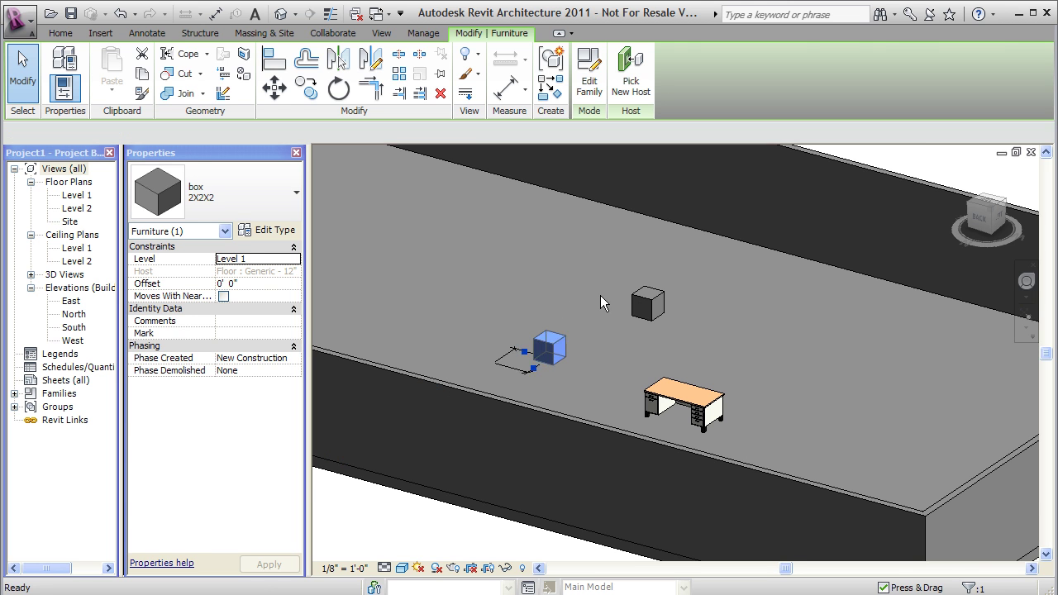
key("Escape")
middle_click_drag(575, 356, 485, 355, "shift")
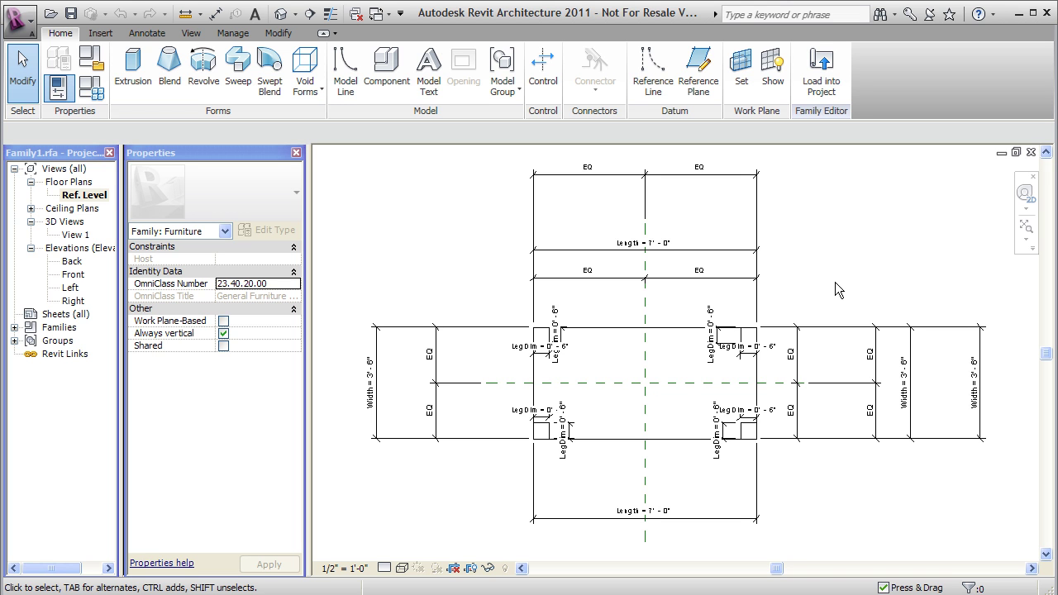
Zoom in on the table plan and select the vertical LegDim dimension to check its label
scroll(692, 289, "up", 2)
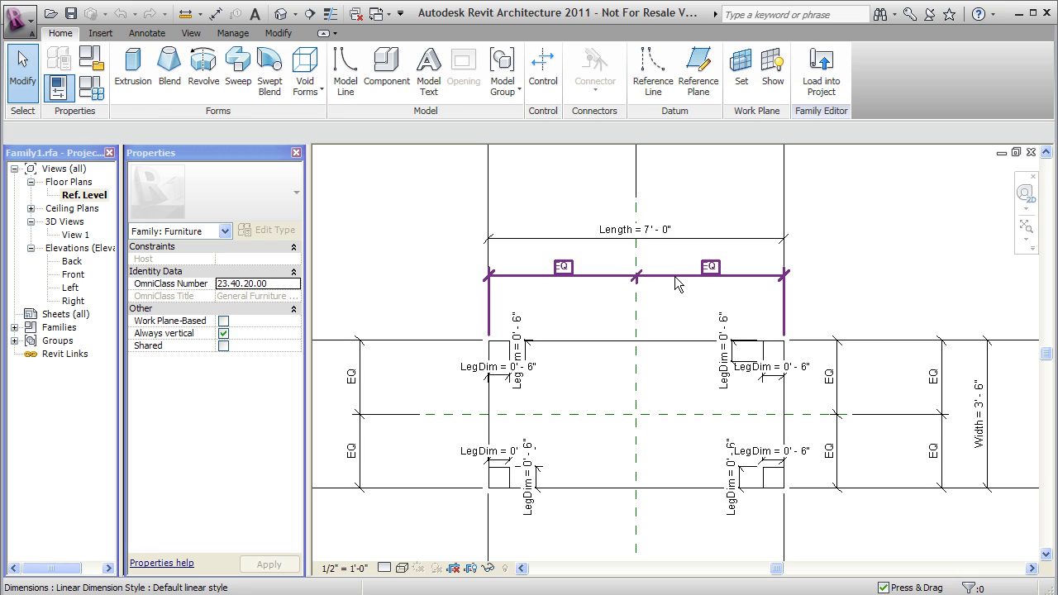
middle_click_drag(681, 271, 675, 325)
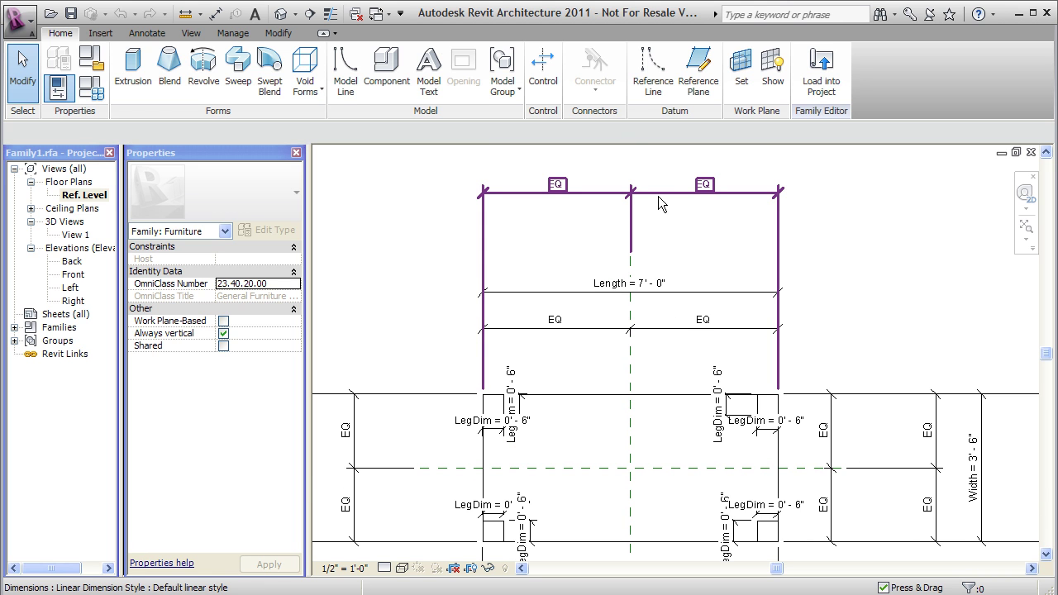
scroll(511, 429, "up", 2)
scroll(508, 442, "up", 3)
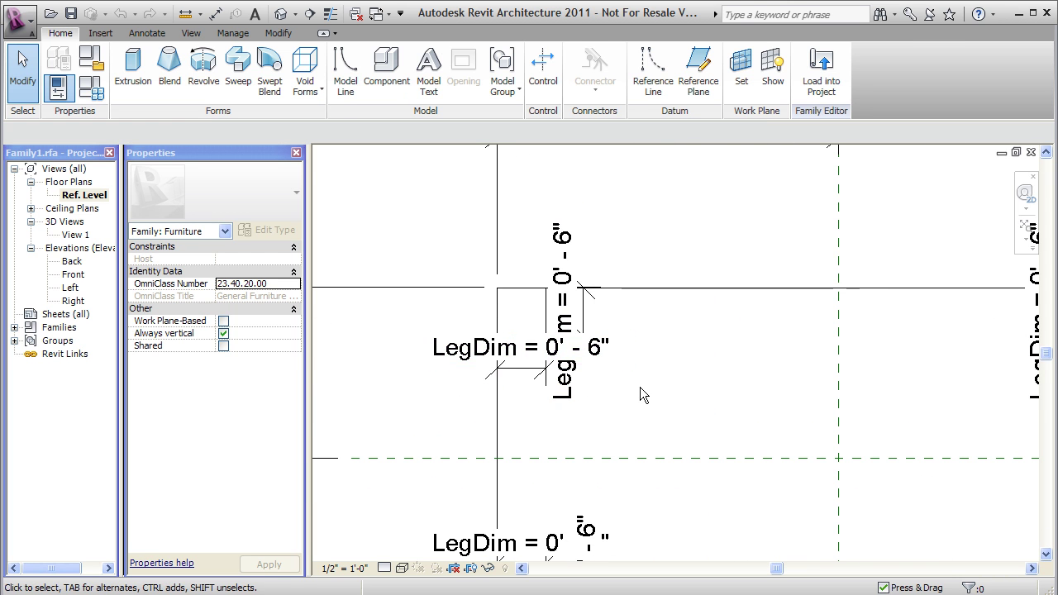
left_click(581, 314)
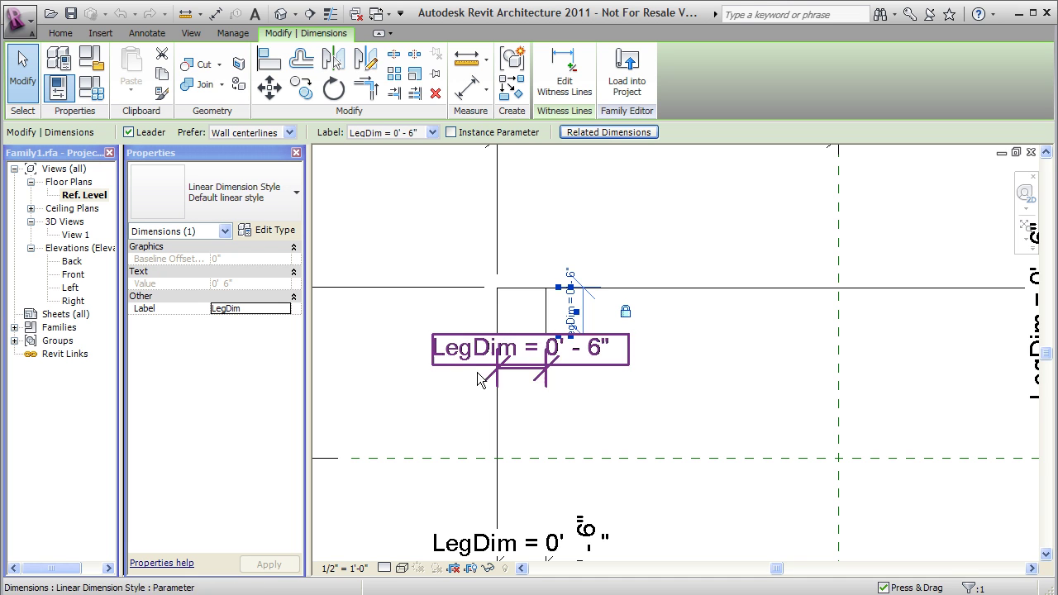
Open the table family's Back elevation and bring the Height dimension into view
left_click(82, 262)
double_click(82, 262)
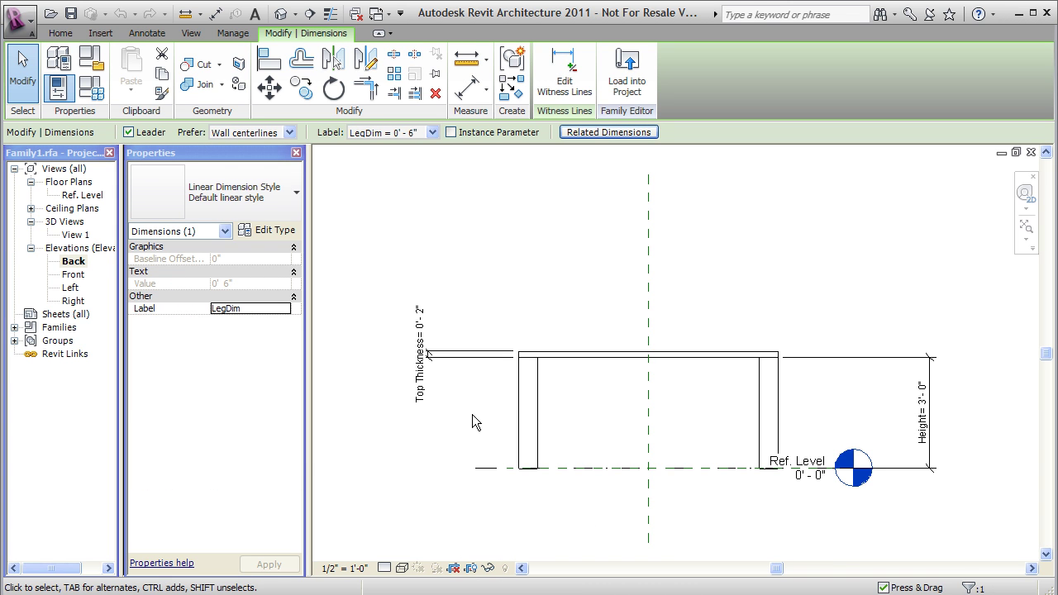
scroll(472, 414, "up", 2)
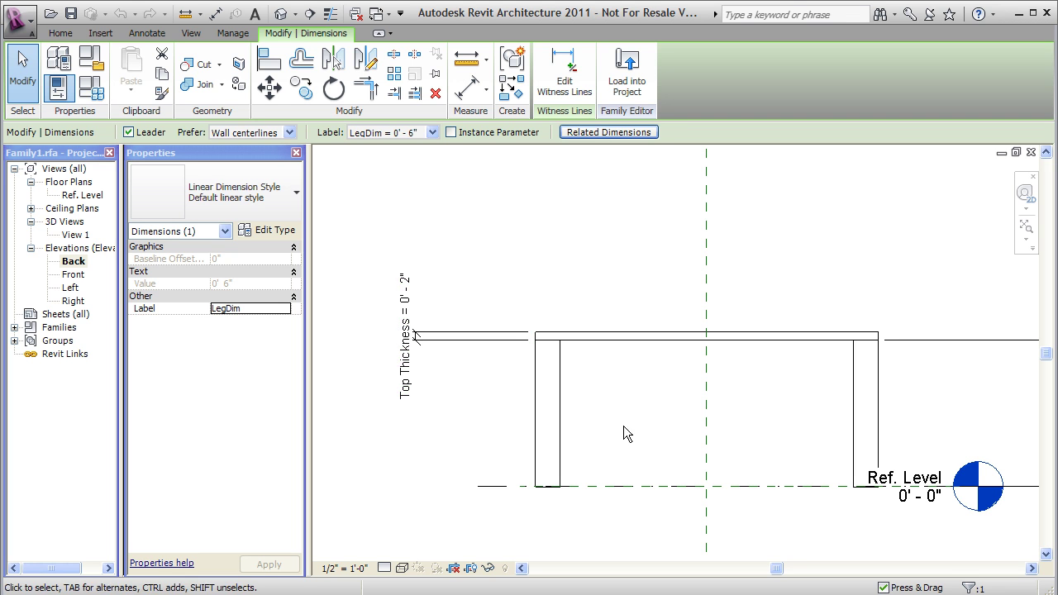
middle_click_drag(818, 461, 609, 432)
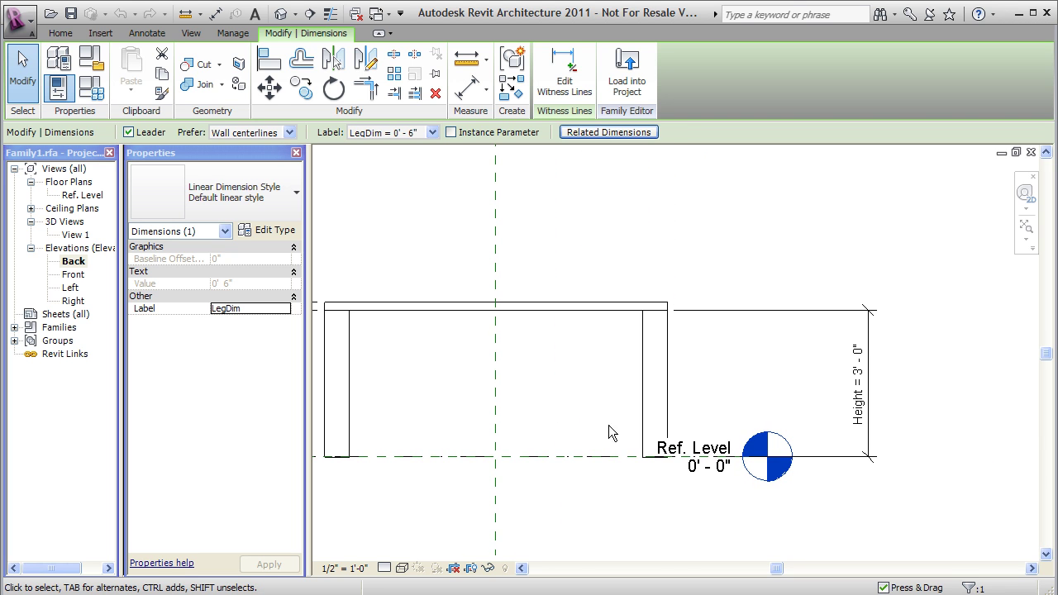
left_click(843, 419)
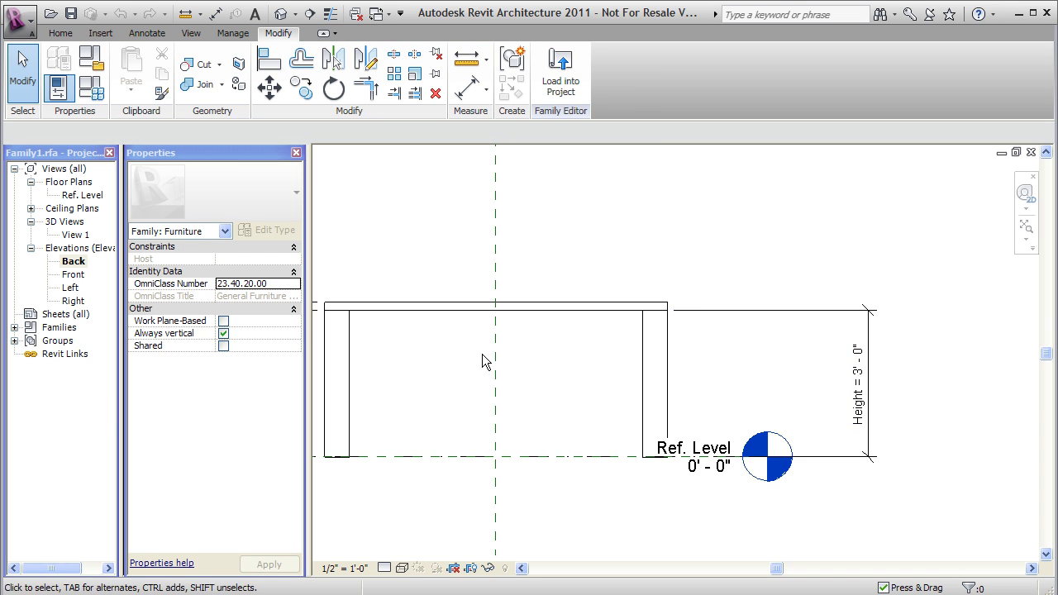
Select the tabletop extrusion and review it against the Top Thickness dimension
middle_click_drag(484, 359, 581, 340)
scroll(555, 324, "up", 1)
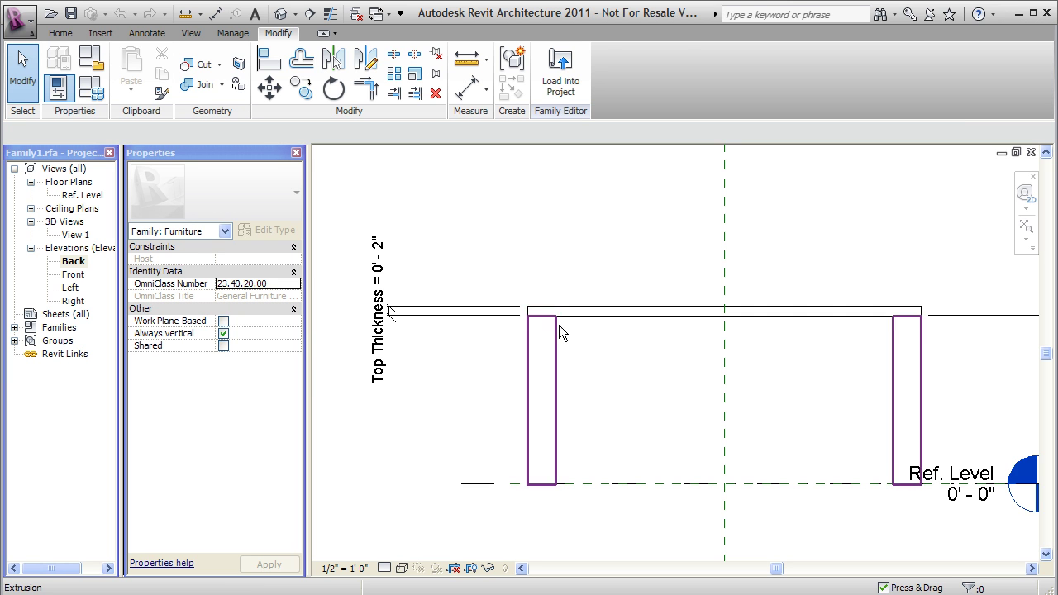
scroll(561, 320, "up", 1)
left_click(569, 313)
middle_click_drag(746, 371, 688, 361)
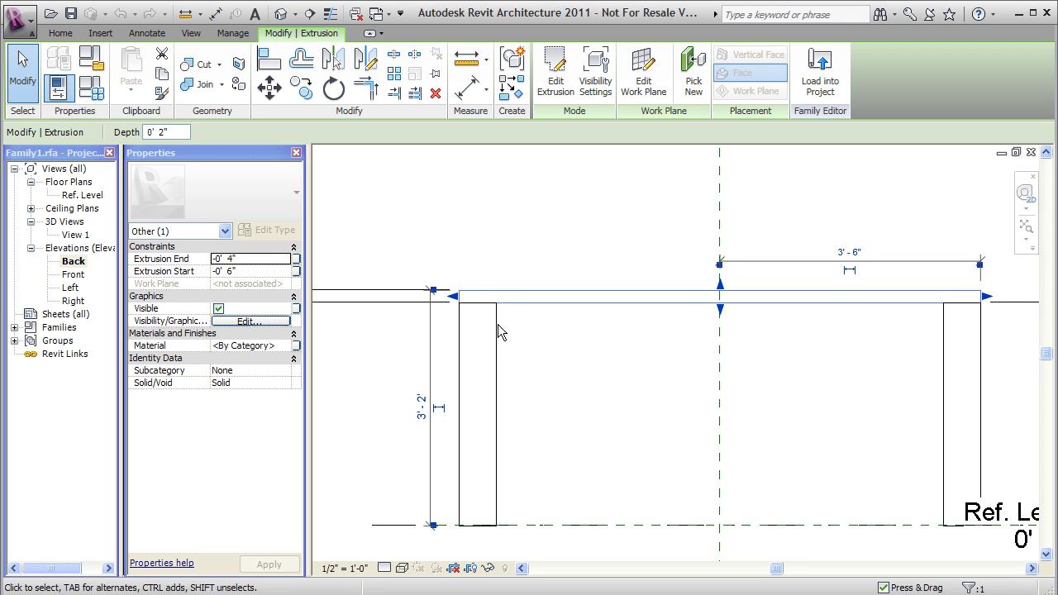
scroll(529, 334, "down", 2)
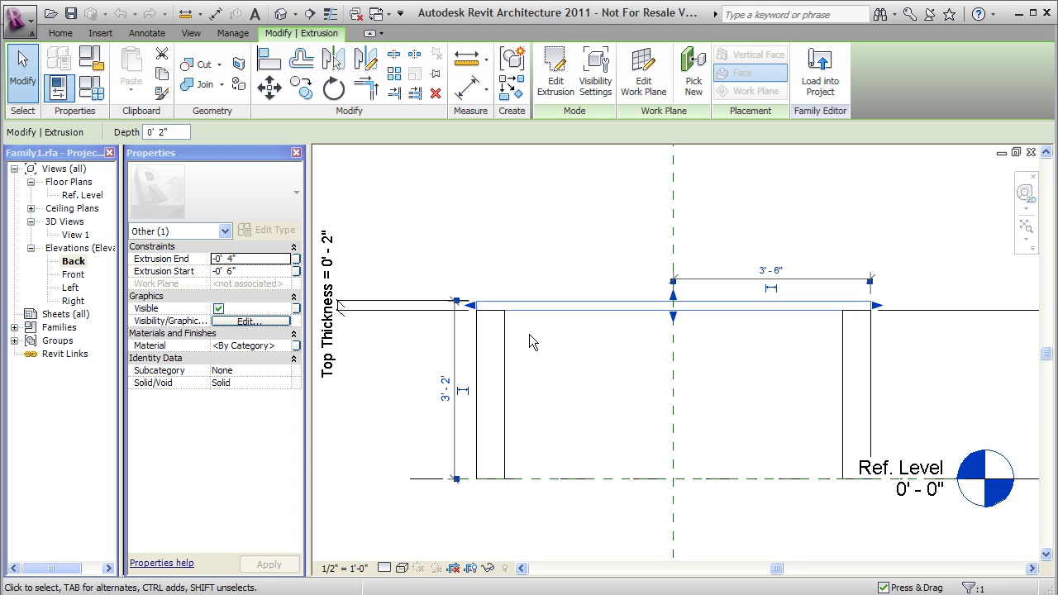
scroll(562, 339, "down", 1)
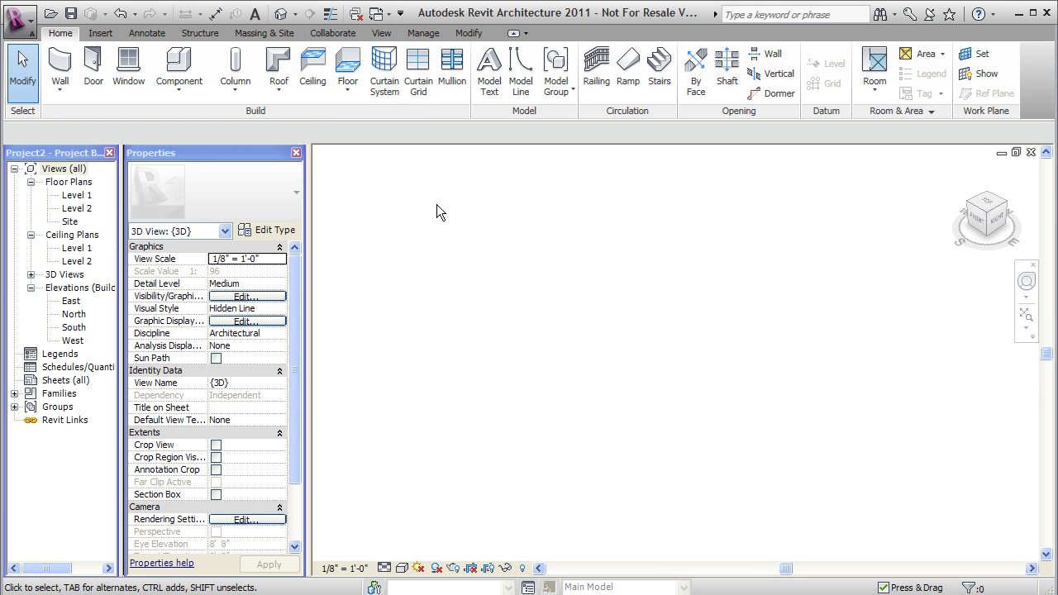
Place two Family1 4'X3' tables side by side in the 3D view
left_click(189, 92)
left_click(206, 119)
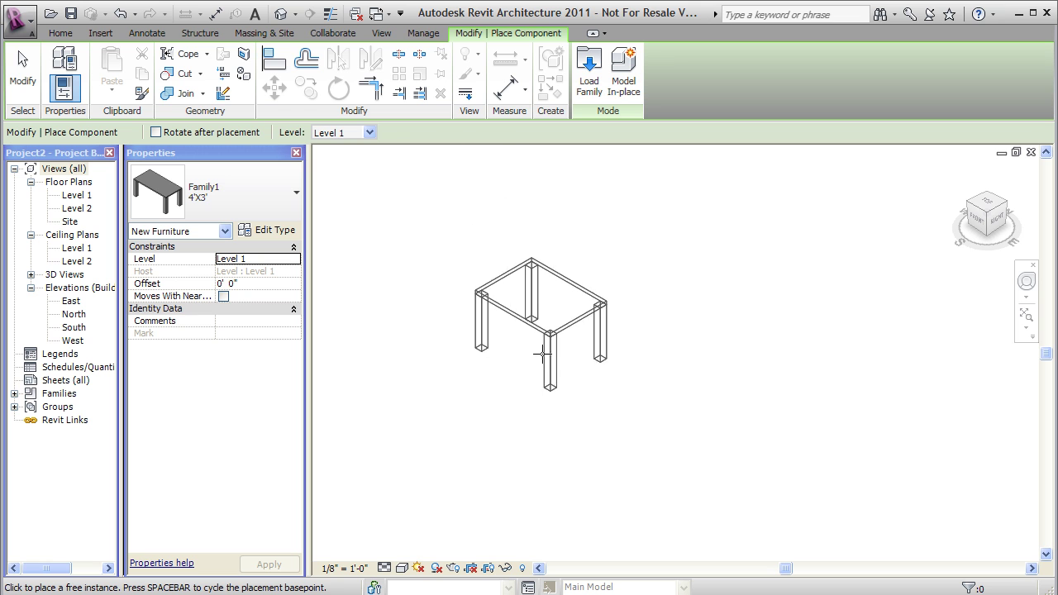
left_click(542, 372)
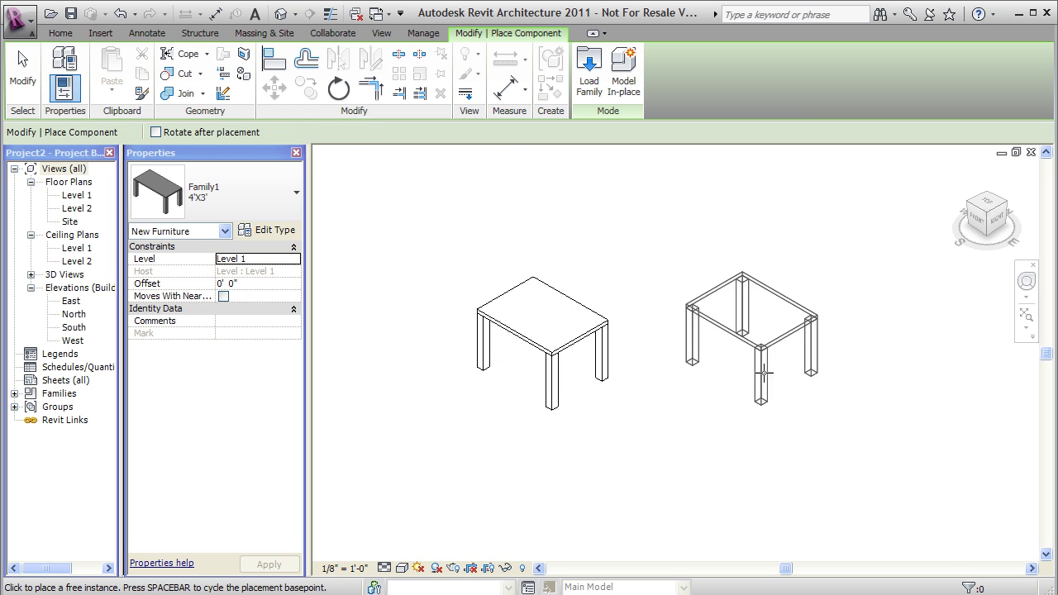
left_click(769, 375)
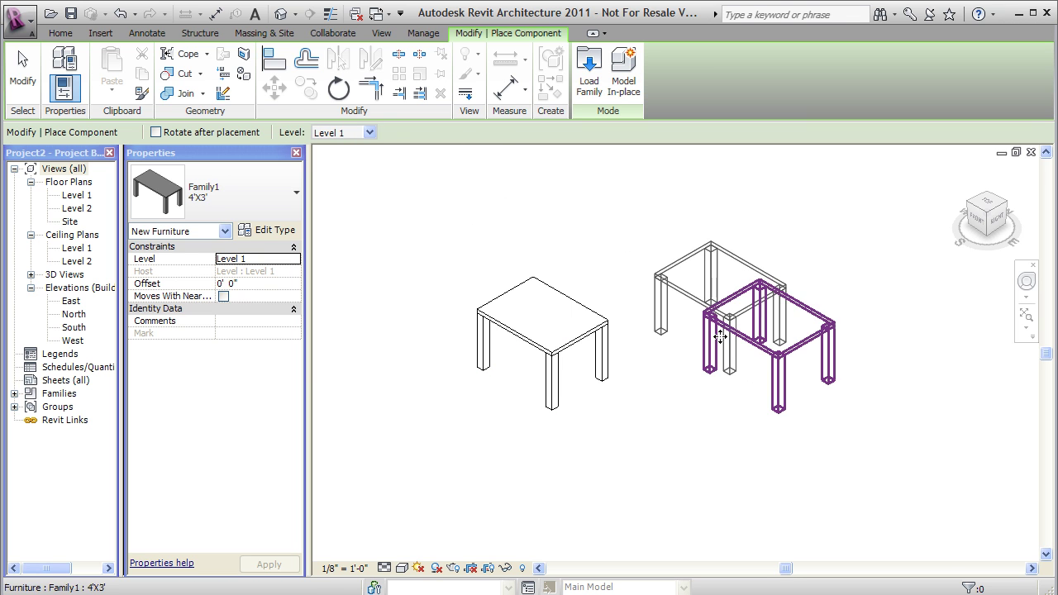
key("Escape")
Change the left table to the 7'X3.5' type
left_click(608, 339)
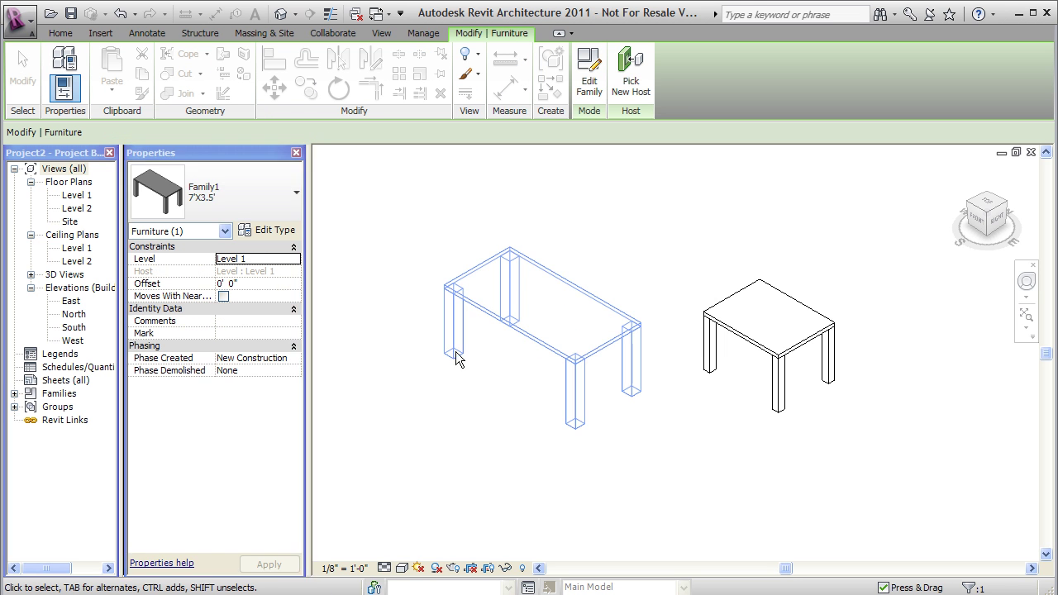
left_click(472, 357)
middle_click_drag(737, 359, 712, 367, "shift")
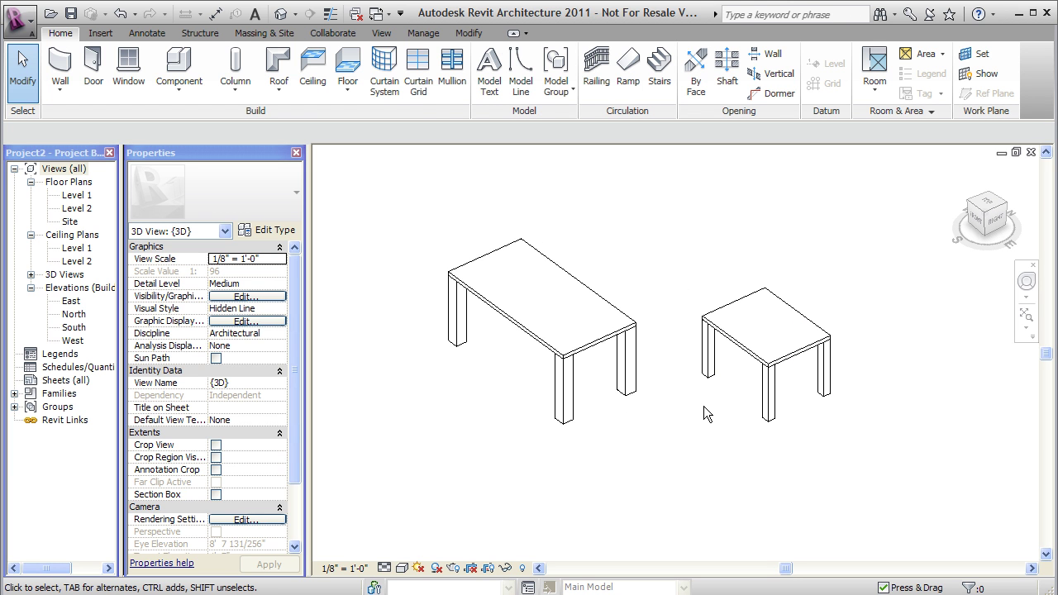